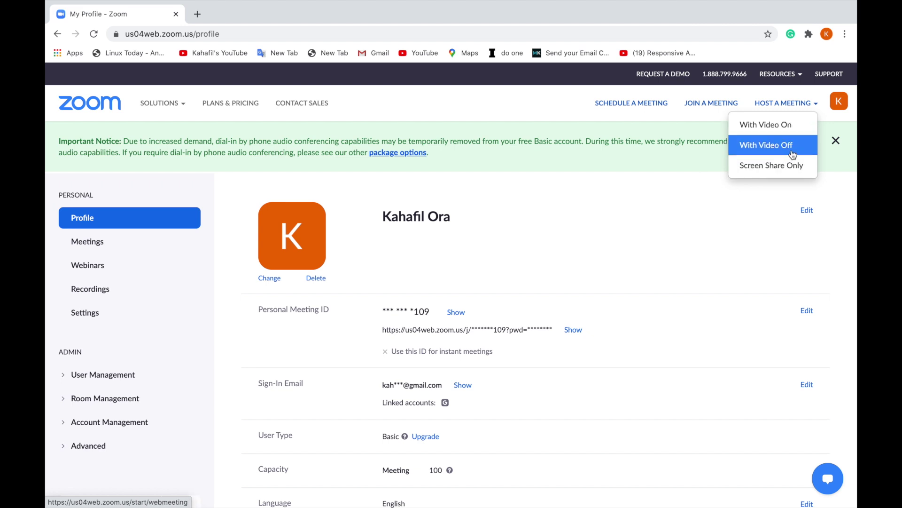
Host an instant meeting with video off, open it in the Zoom desktop client and join with computer audio.
left_click(792, 153)
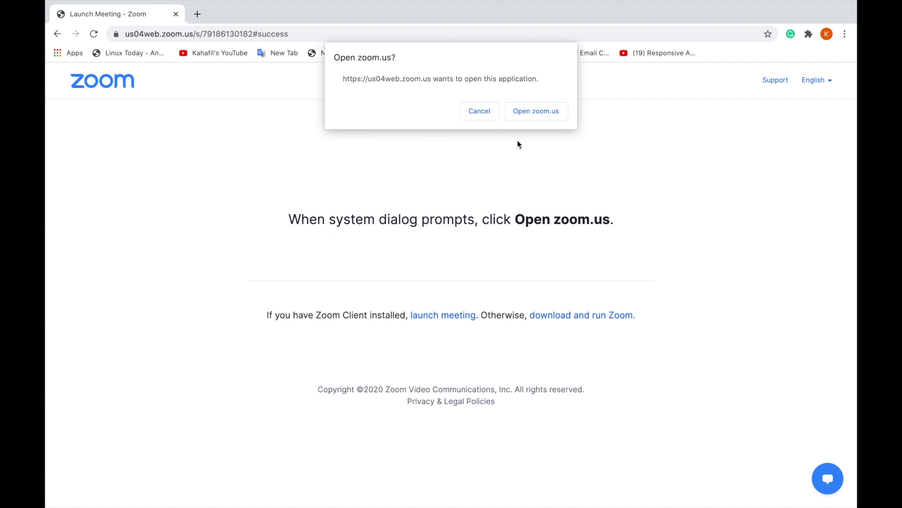
left_click(536, 112)
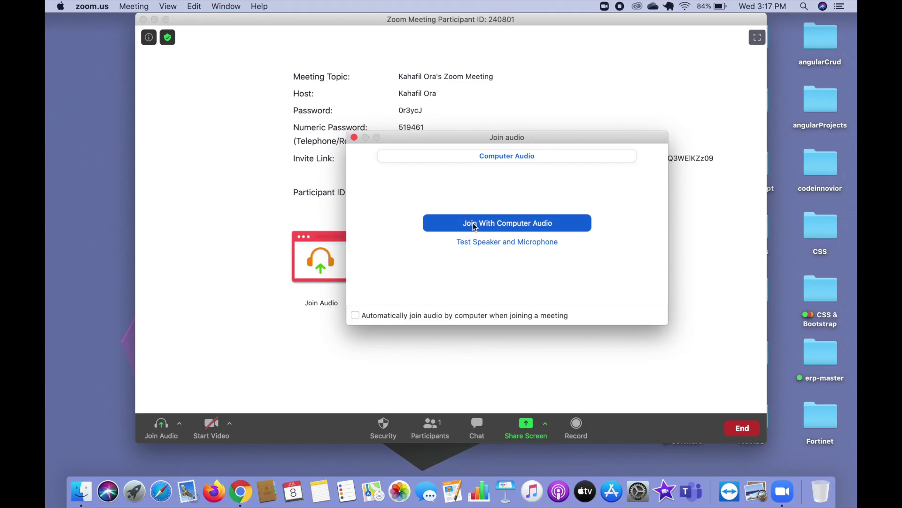
left_click(509, 224)
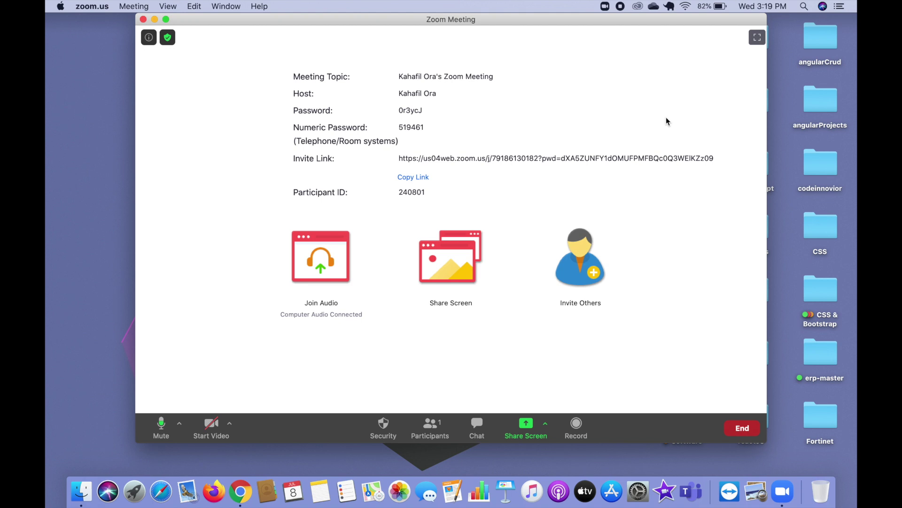
Switch the meeting window to full screen, exit full screen, and enter it again.
left_click(757, 38)
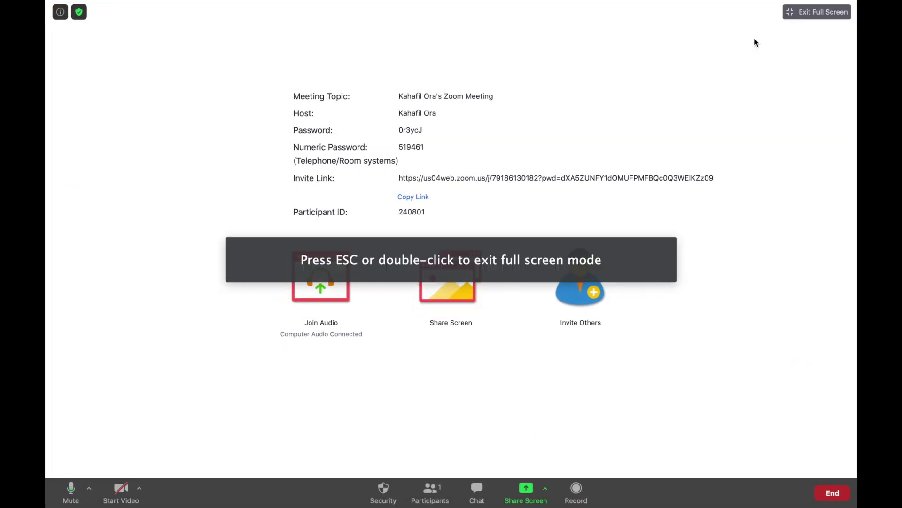
left_click(816, 12)
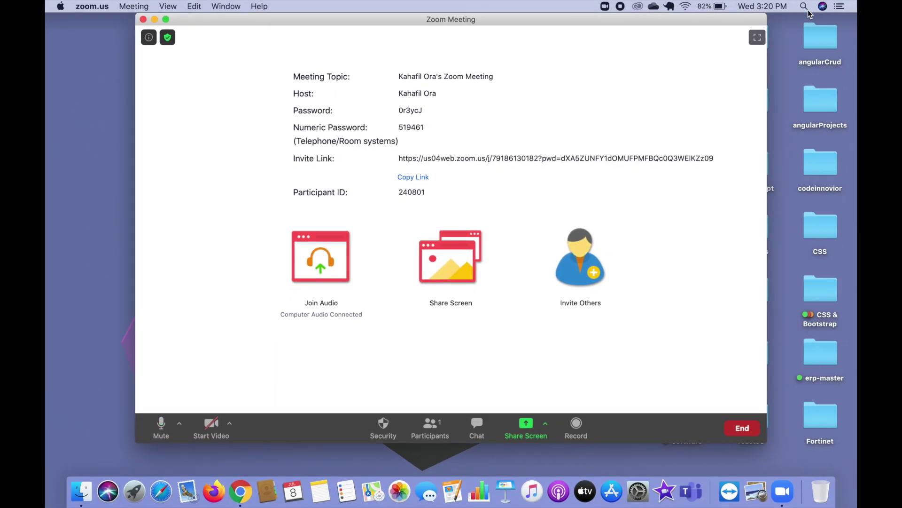
left_click(757, 37)
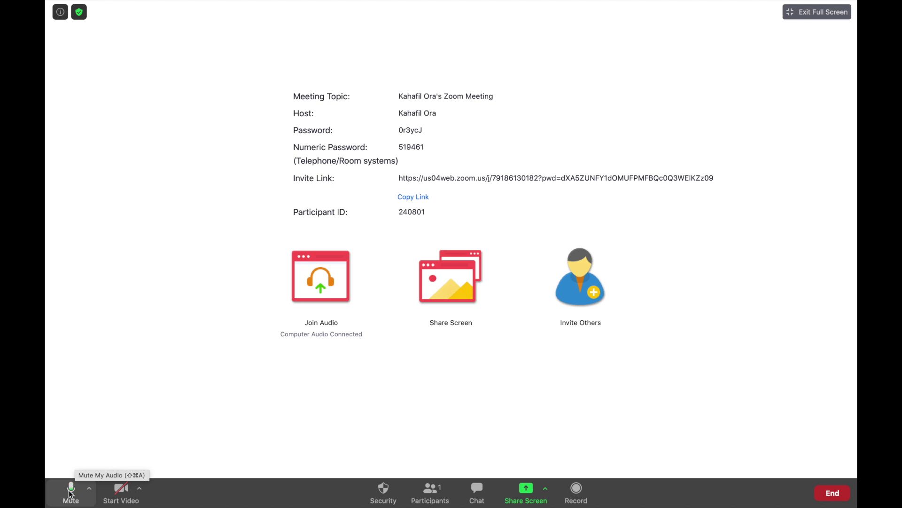
Mute, unmute and re-mute the microphone, finishing with a temporary unmute while it stays muted.
left_click(71, 491)
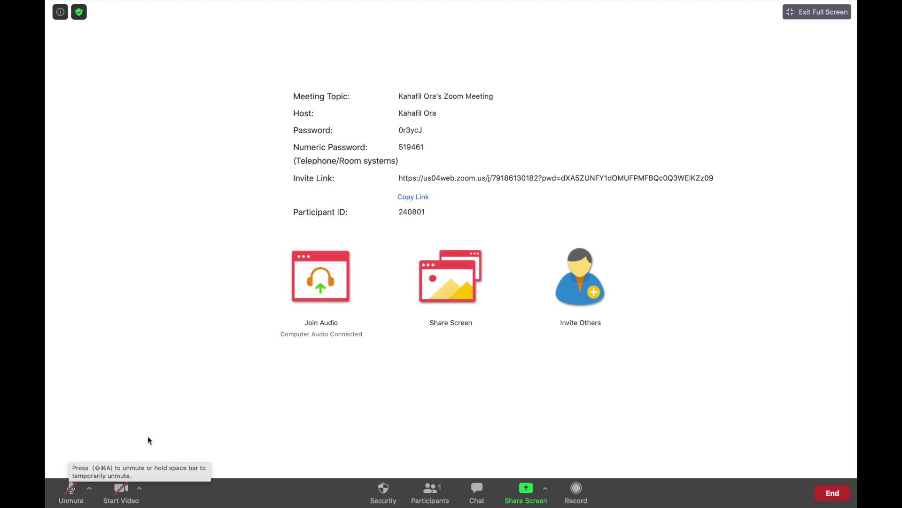
left_click(70, 491)
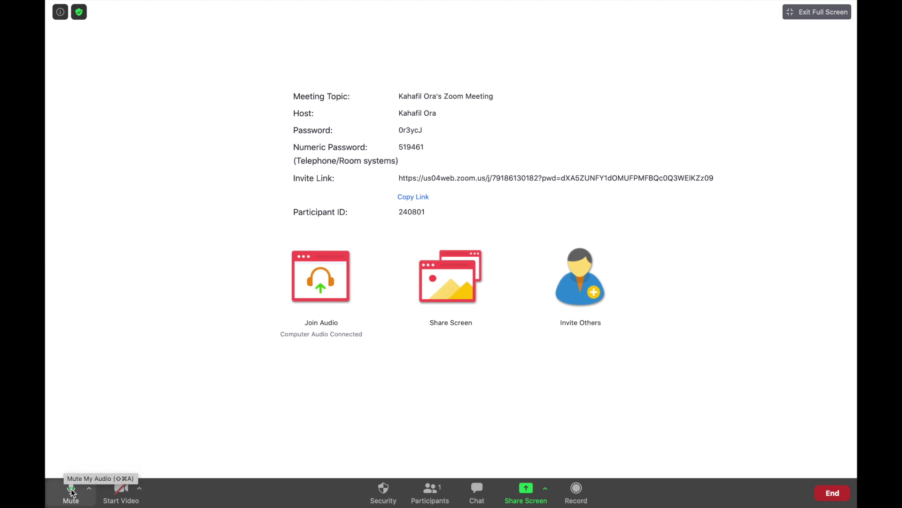
left_click(72, 492)
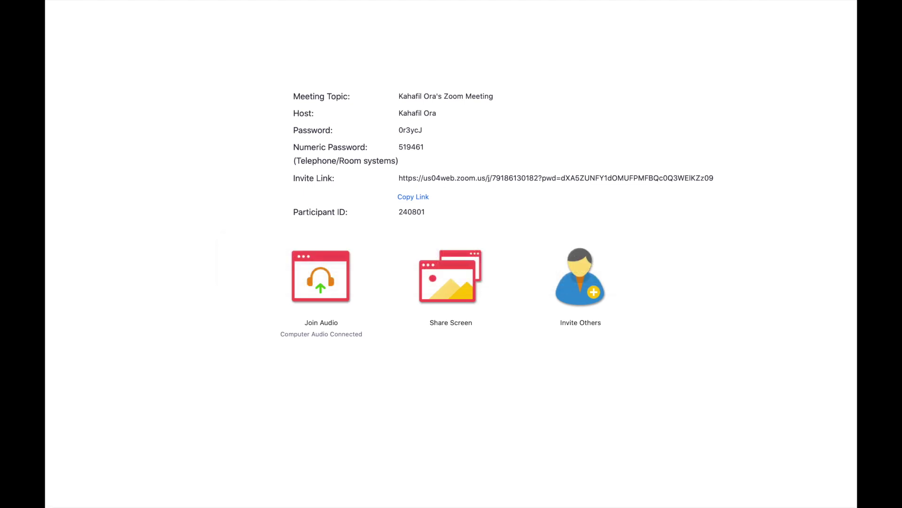
key("space")
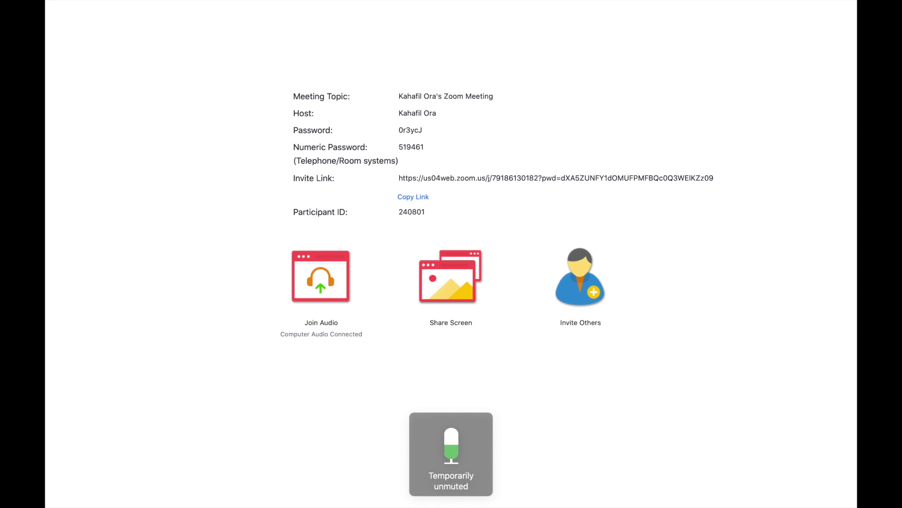
Start the camera video and stop it again.
mouse_move(84, 404)
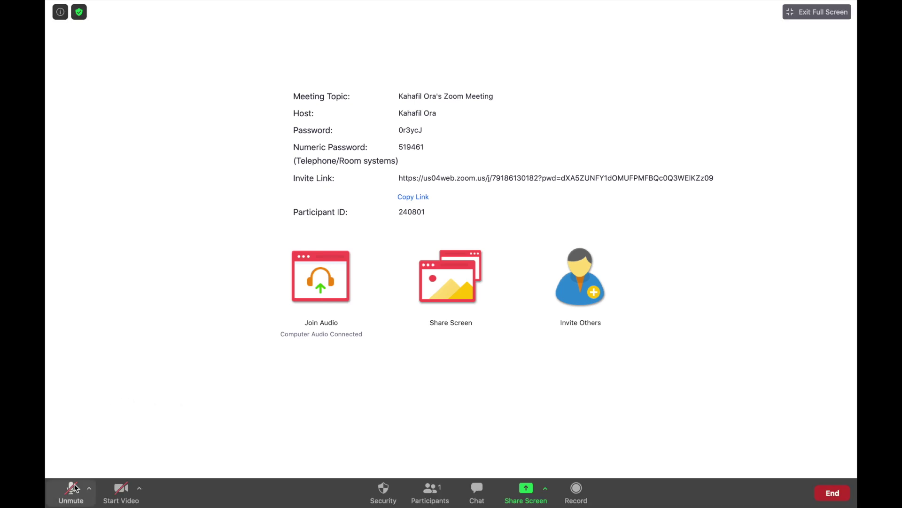
left_click(120, 493)
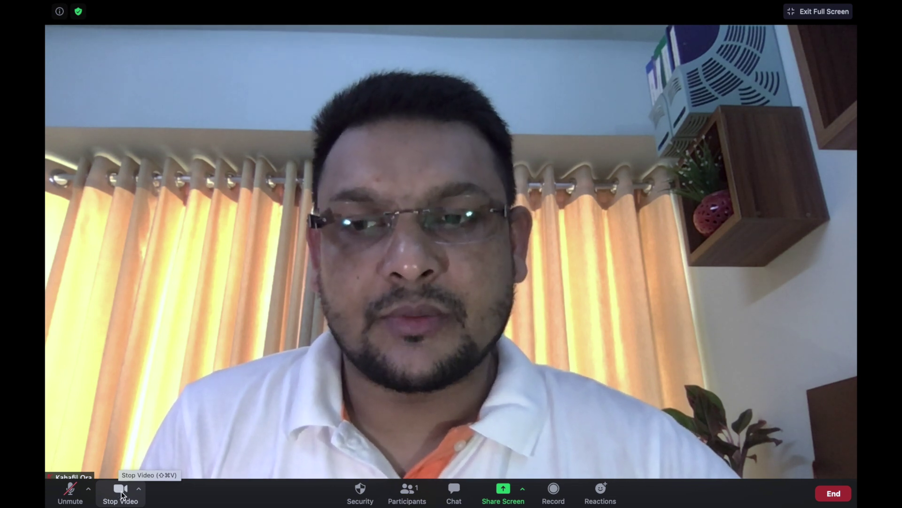
left_click(126, 489)
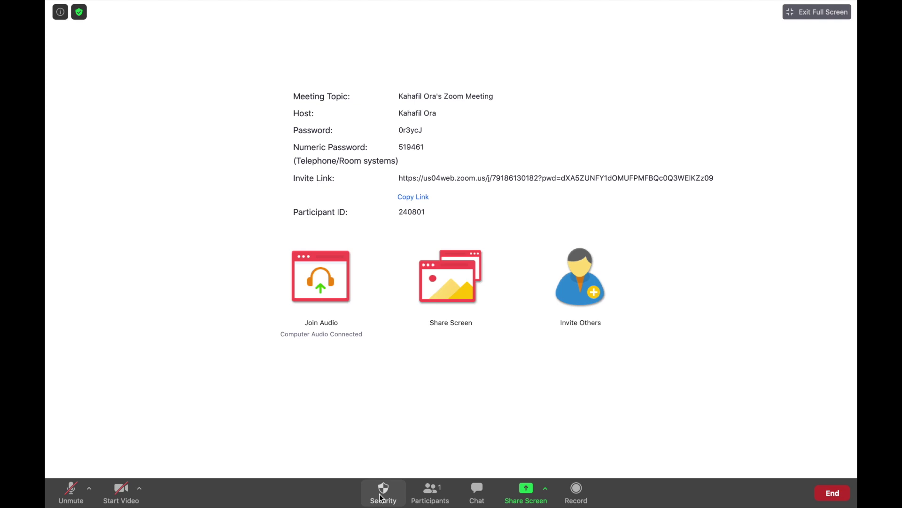
Toggle the participants' permission to rename themselves in the meeting's security options.
left_click(381, 494)
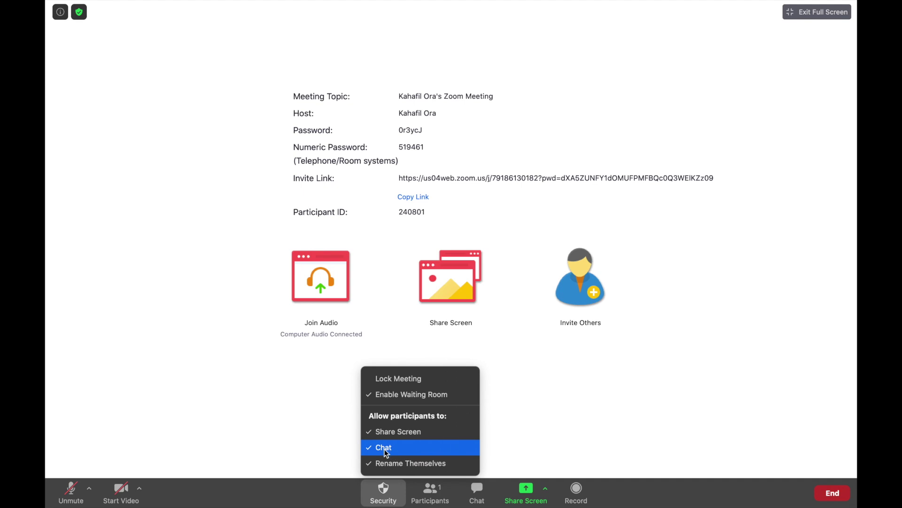
left_click(409, 464)
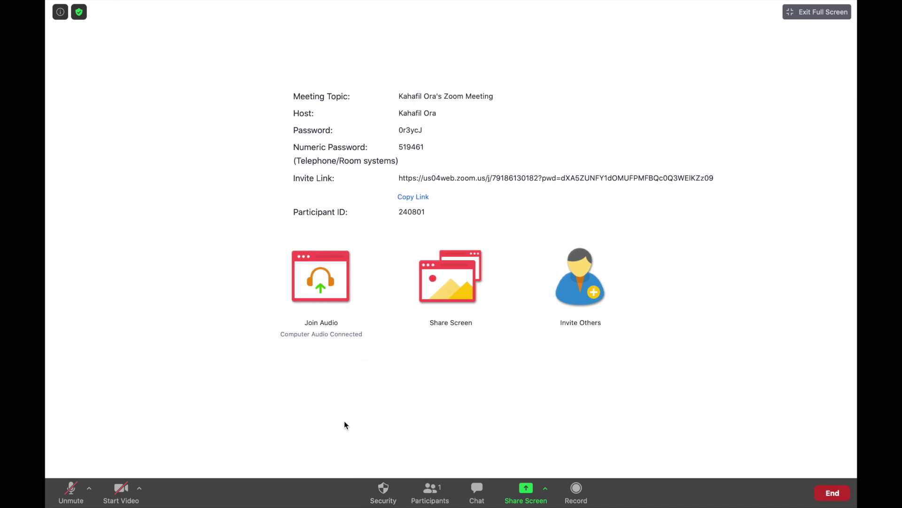
Show the participants list and unmute and re-mute the host from it.
left_click(429, 492)
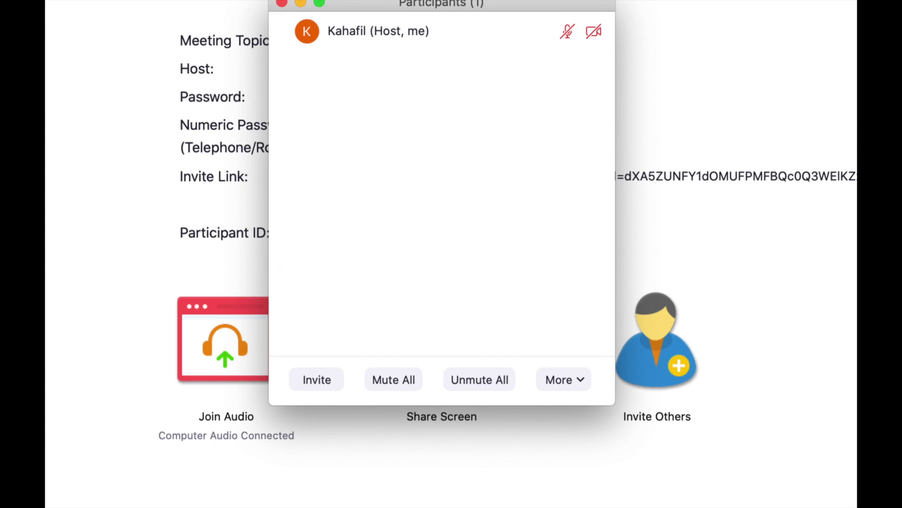
mouse_move(376, 46)
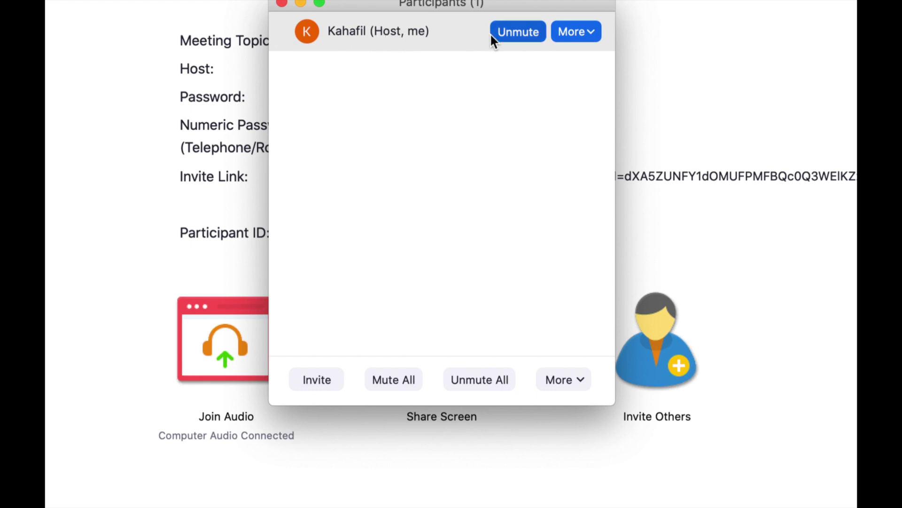
left_click(521, 36)
left_click(520, 35)
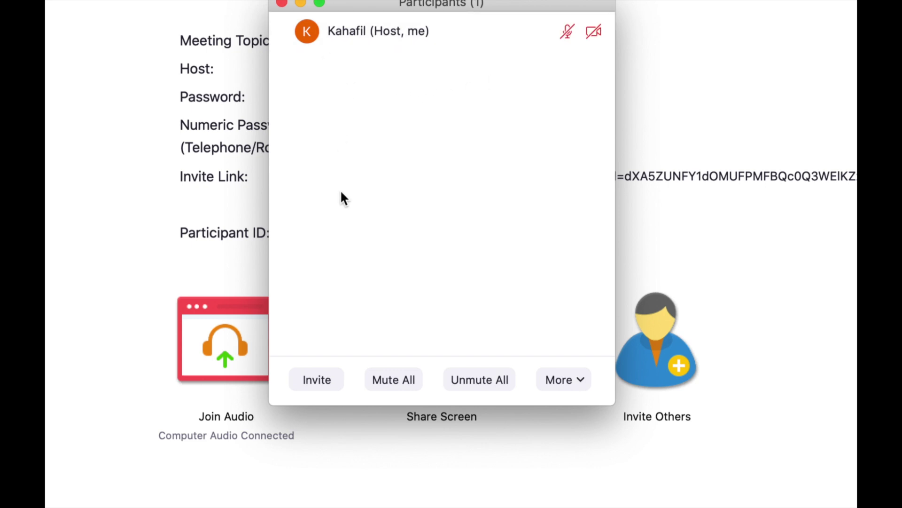
Rename the host in the participants list by adding the surname to the display name.
mouse_move(436, 41)
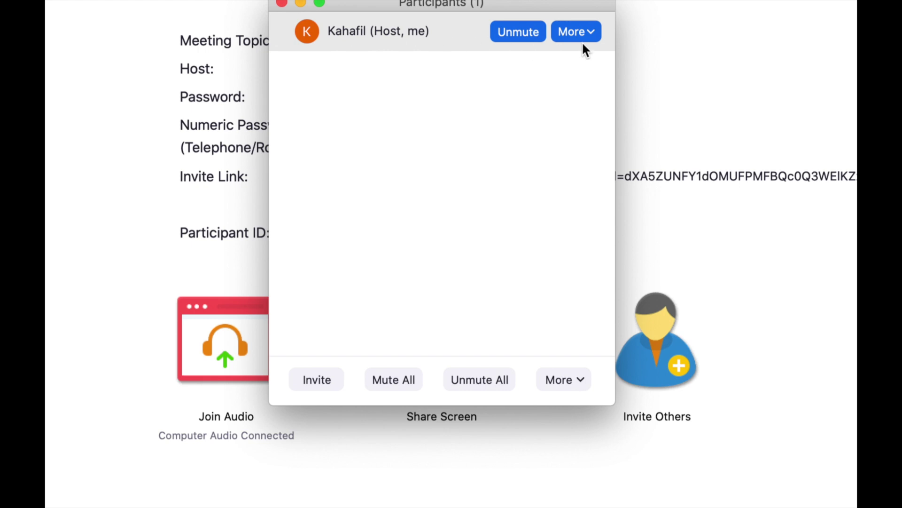
left_click(593, 31)
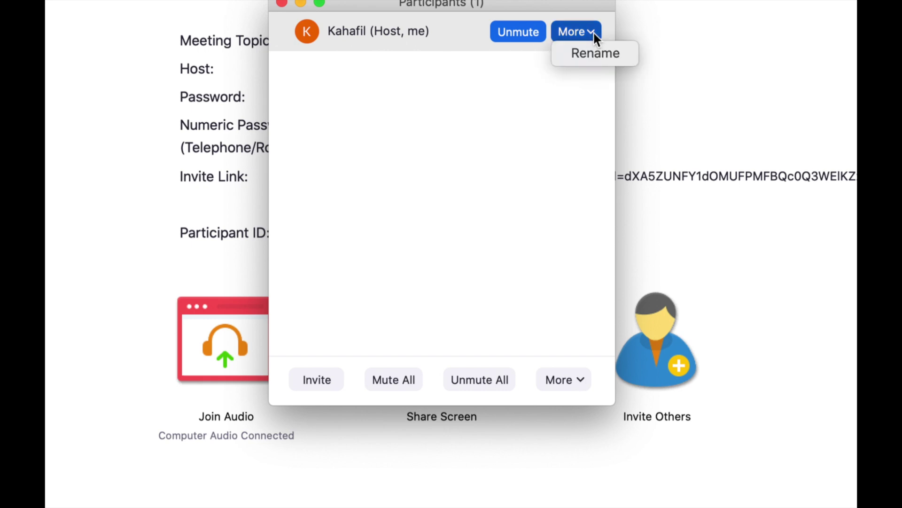
left_click(584, 56)
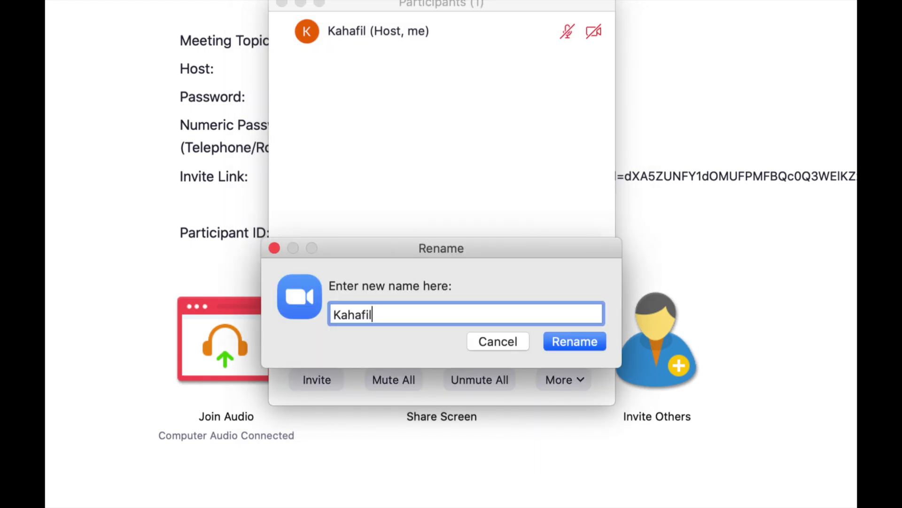
type("Ora")
left_click(584, 341)
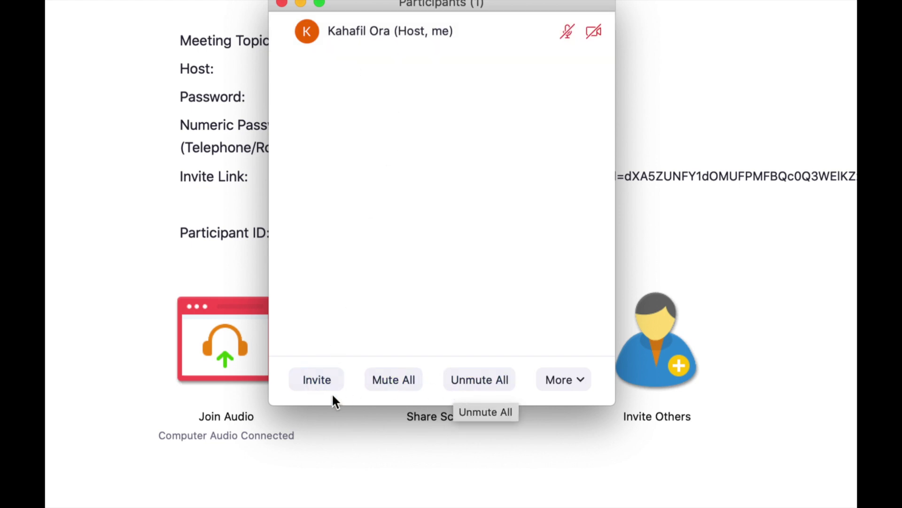
Invite people to the meeting by copying the invitation and choosing the default email service.
left_click(325, 378)
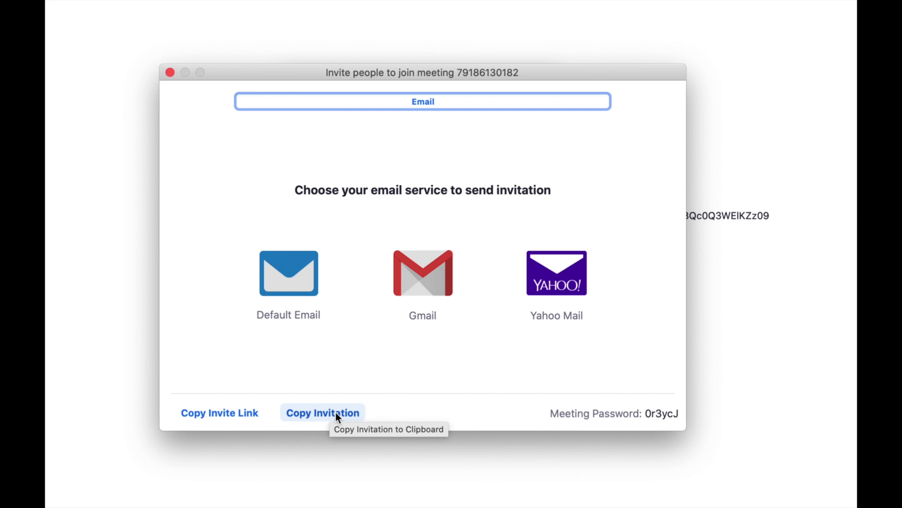
left_click(312, 416)
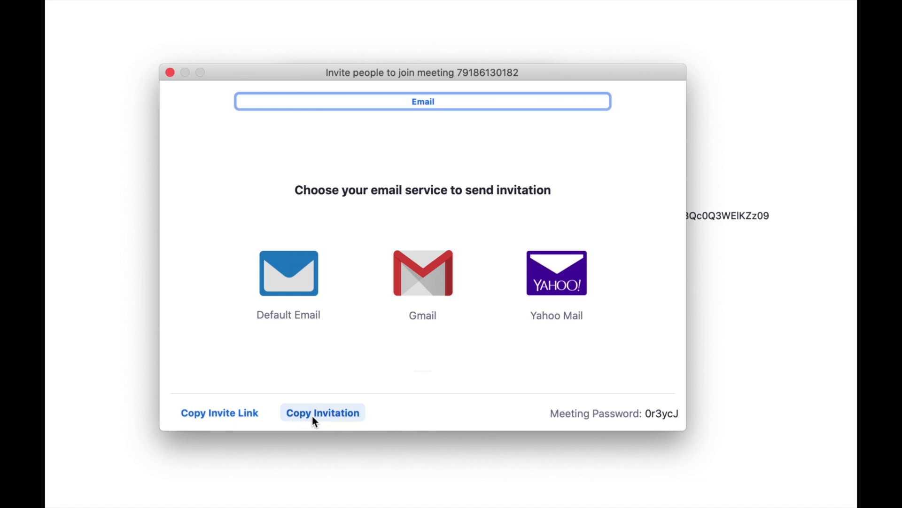
left_click(287, 278)
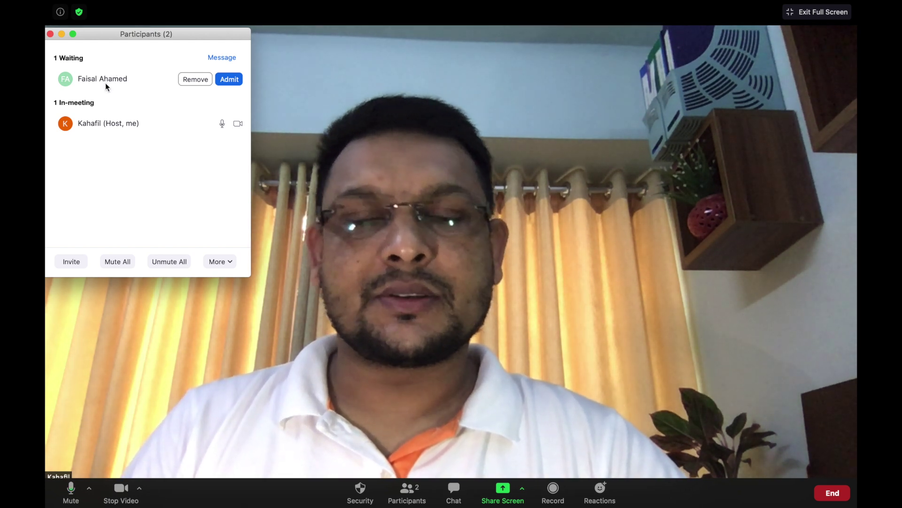
Admit both waiting participants into the meeting and put away the participants list.
mouse_move(140, 129)
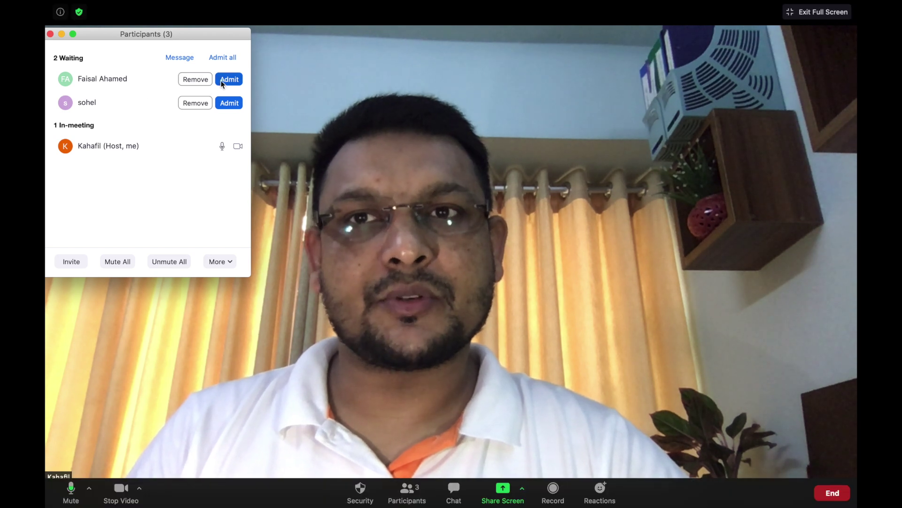
left_click(226, 80)
left_click(232, 103)
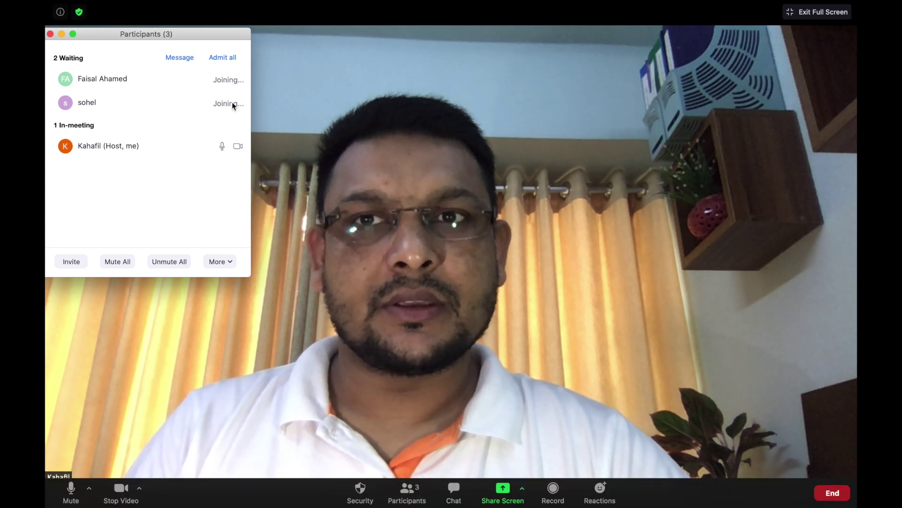
left_click(59, 33)
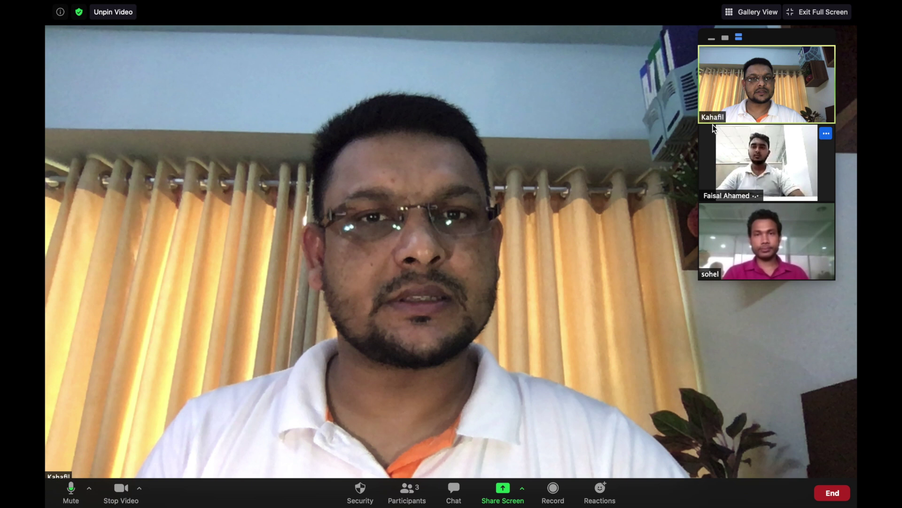
Switch the meeting to gallery view and reopen the participants list, moving it to below the host's video.
left_click(752, 14)
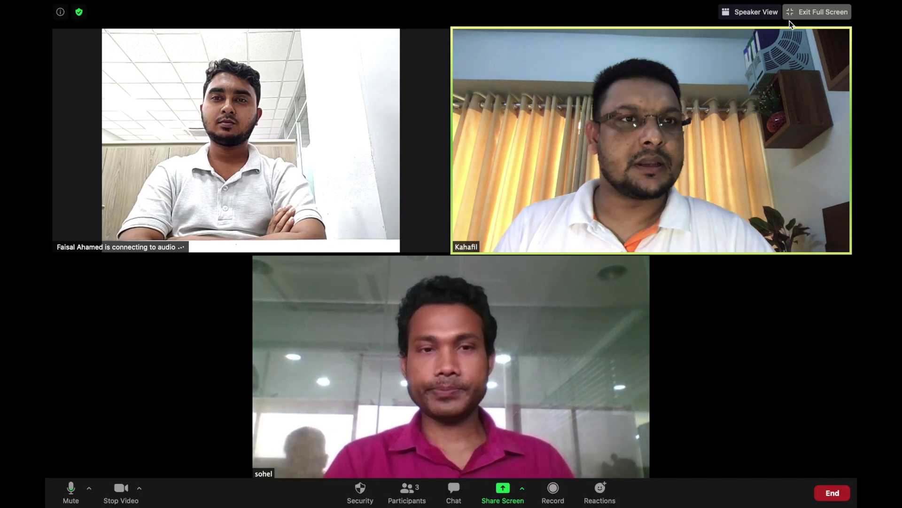
left_click(407, 493)
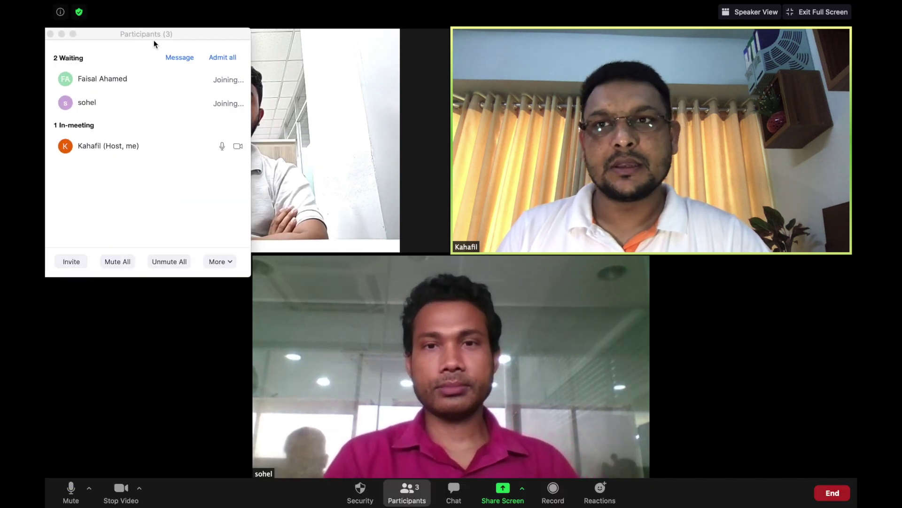
left_click_drag(169, 34, 758, 253)
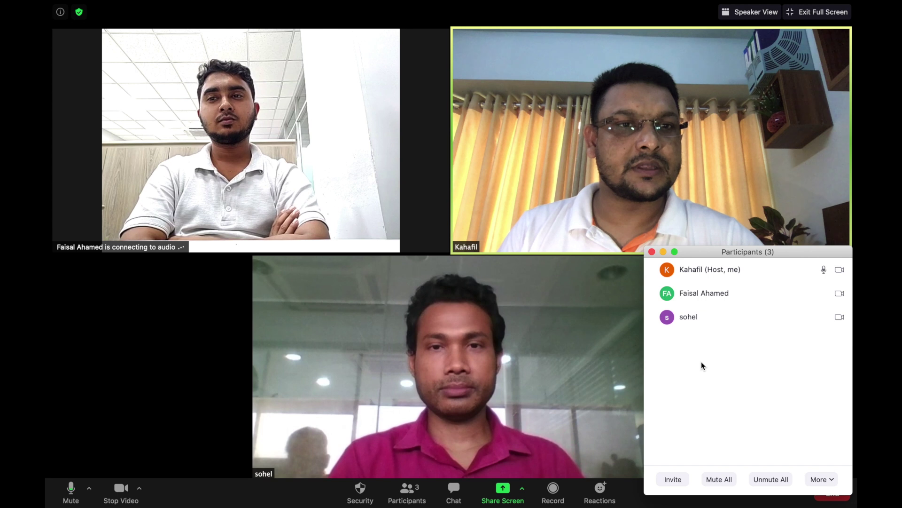
Send the private chat message "Text" to the first guest in the participants list.
mouse_move(715, 297)
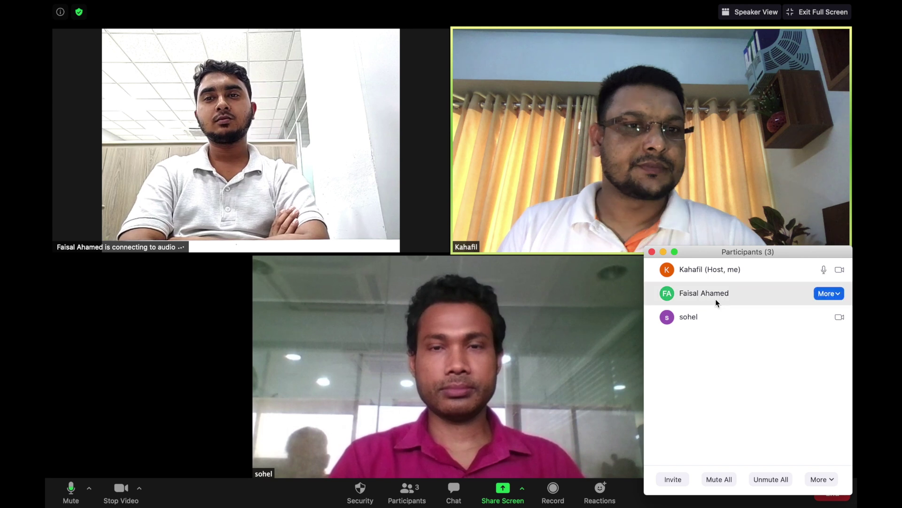
left_click(830, 293)
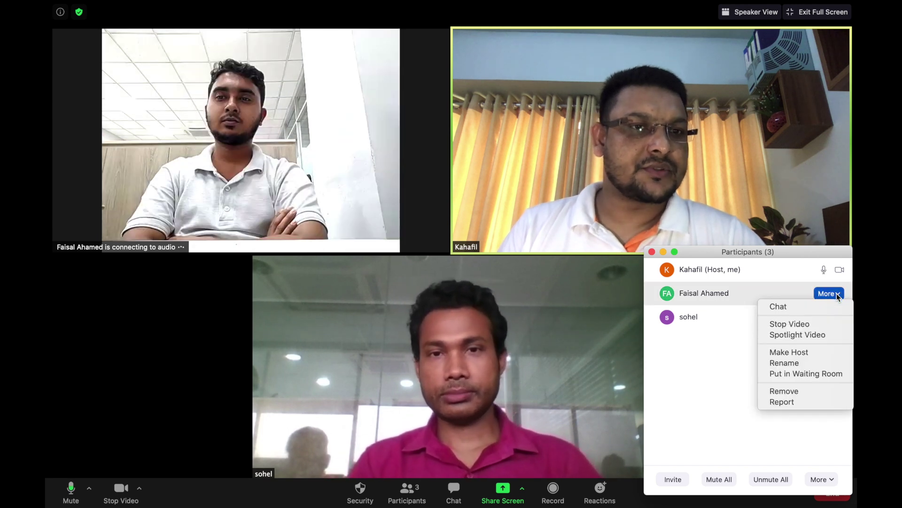
left_click(809, 306)
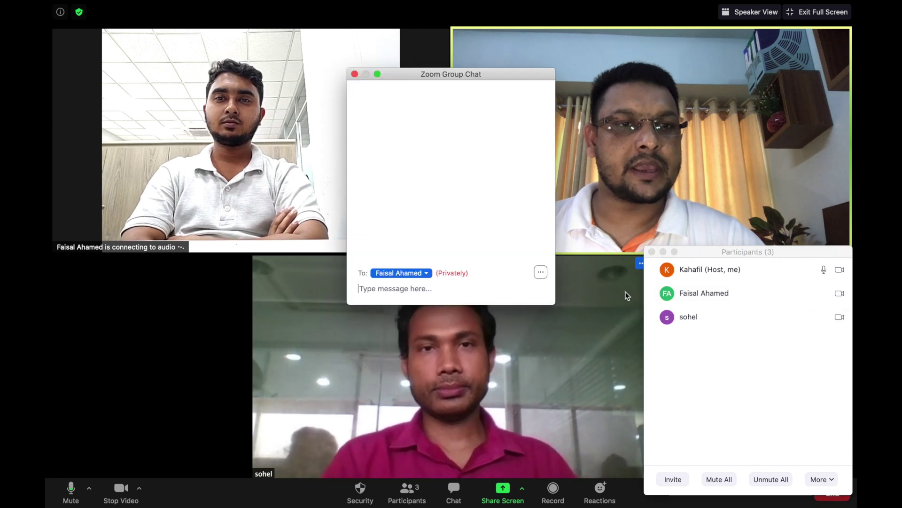
left_click(451, 289)
type("Text")
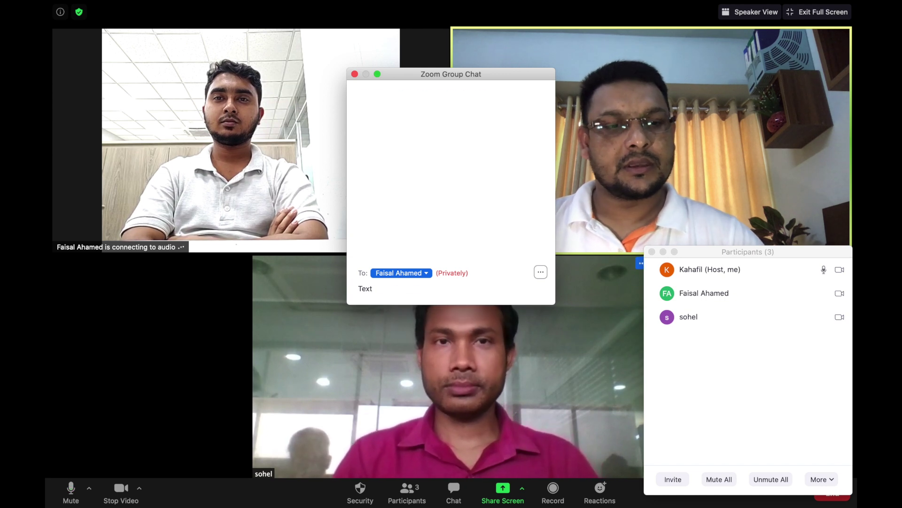
key("Return")
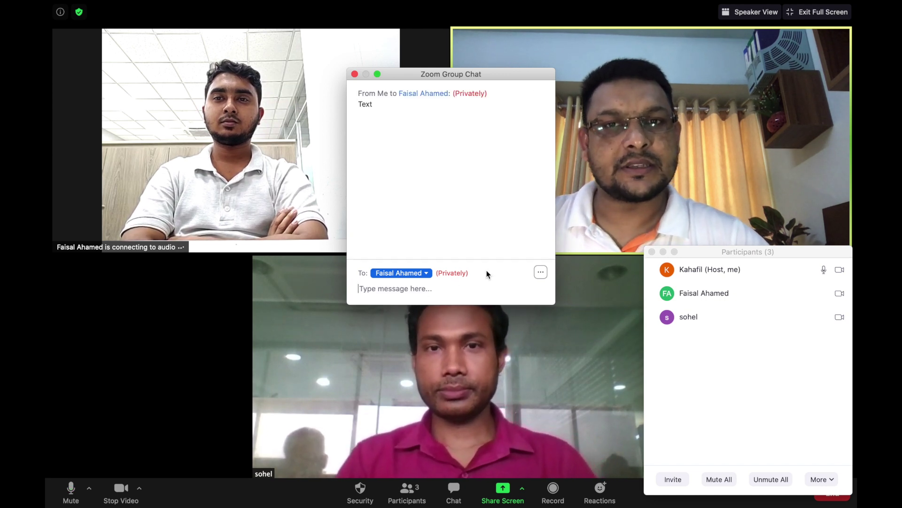
Review the options for saving the chat and whom participants can chat with, and close the chat window.
left_click(541, 272)
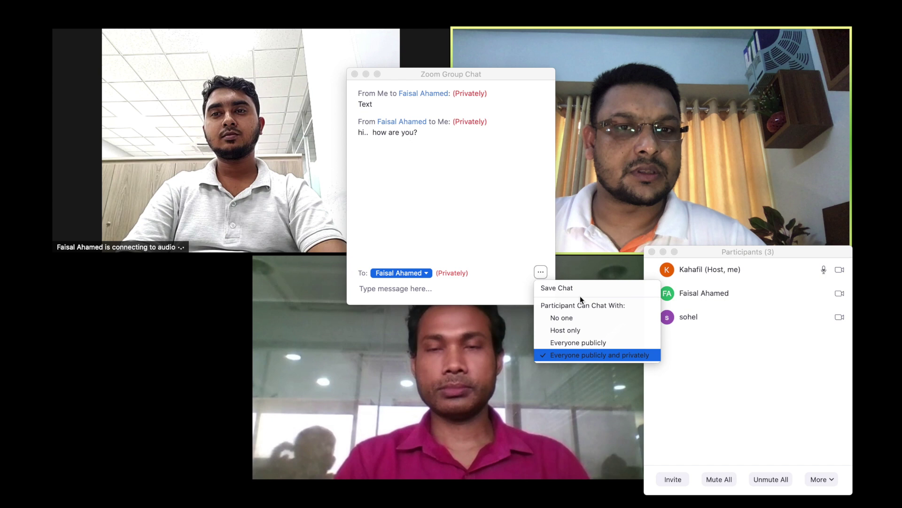
left_click(389, 111)
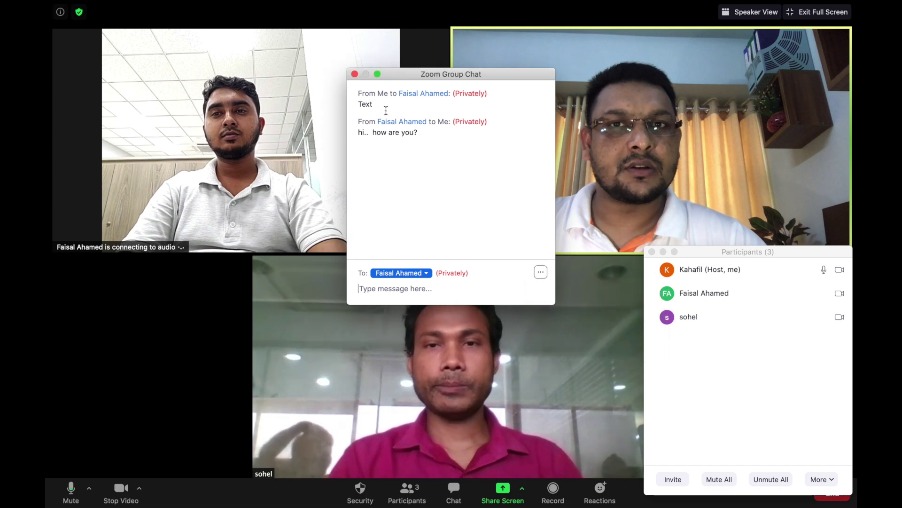
left_click(356, 74)
Stop the first guest's video from the participants list and ask the guest to start it again.
mouse_move(777, 297)
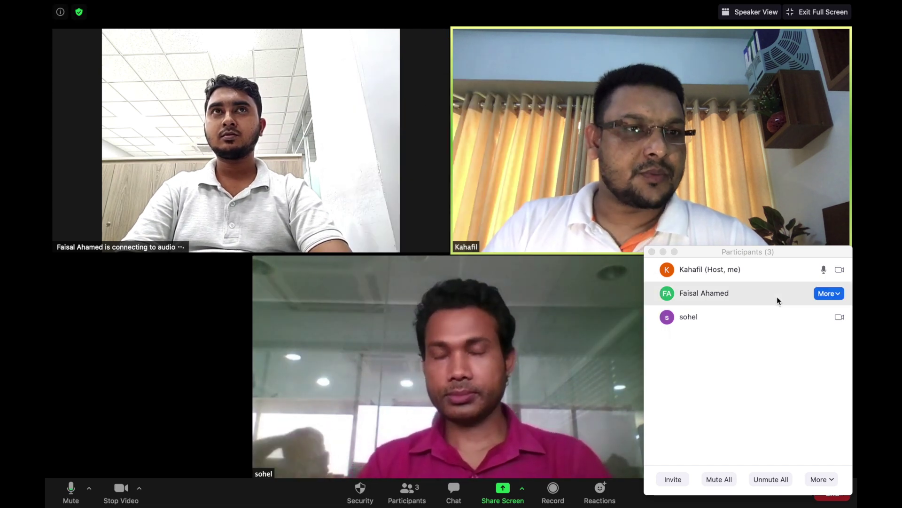
left_click(839, 294)
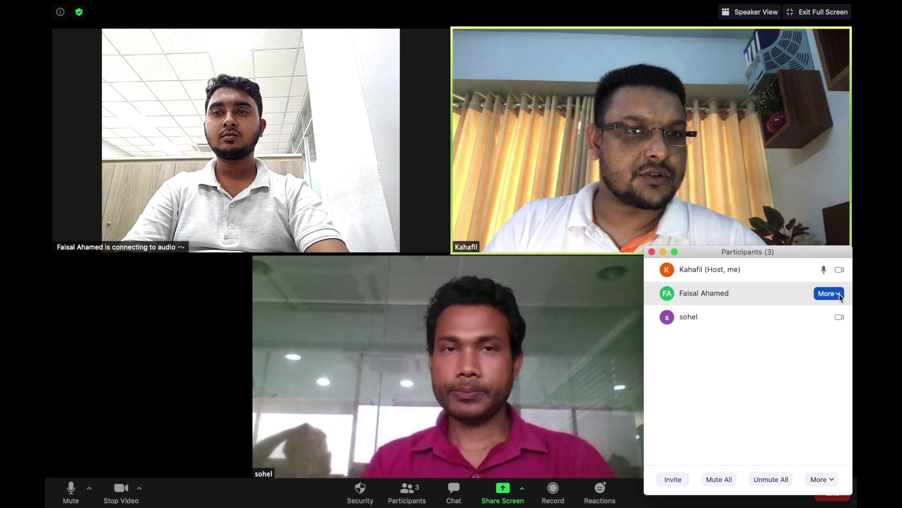
left_click(840, 294)
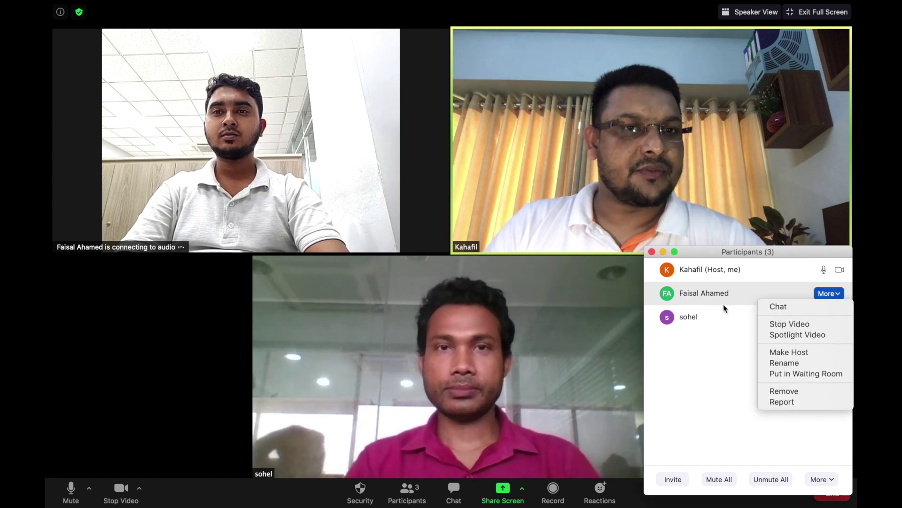
left_click(788, 324)
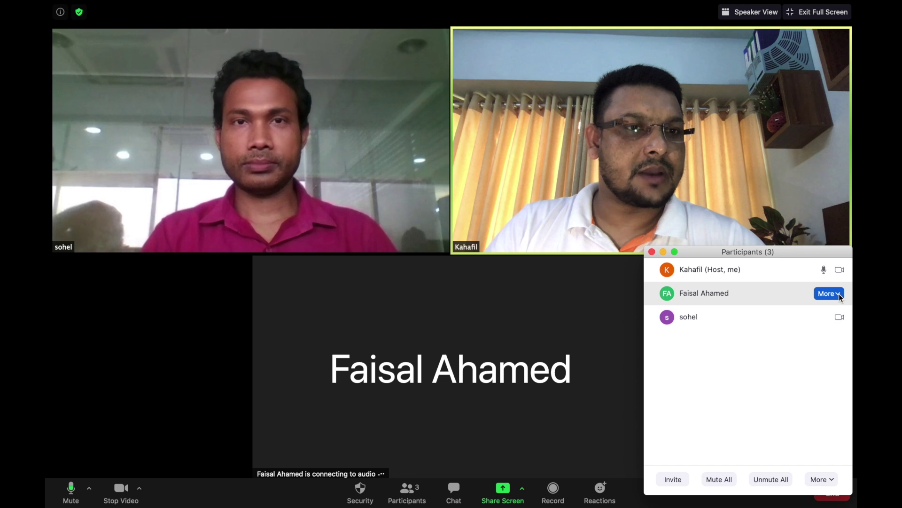
left_click(839, 295)
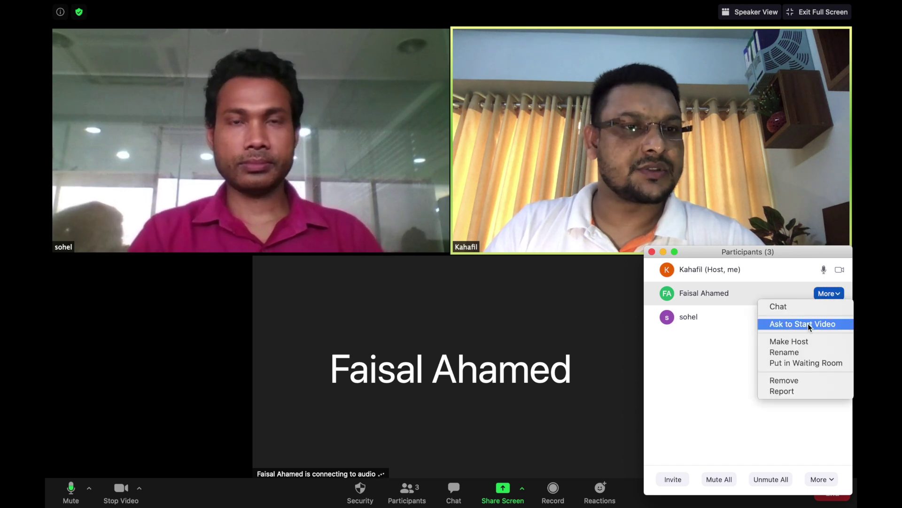
left_click(808, 323)
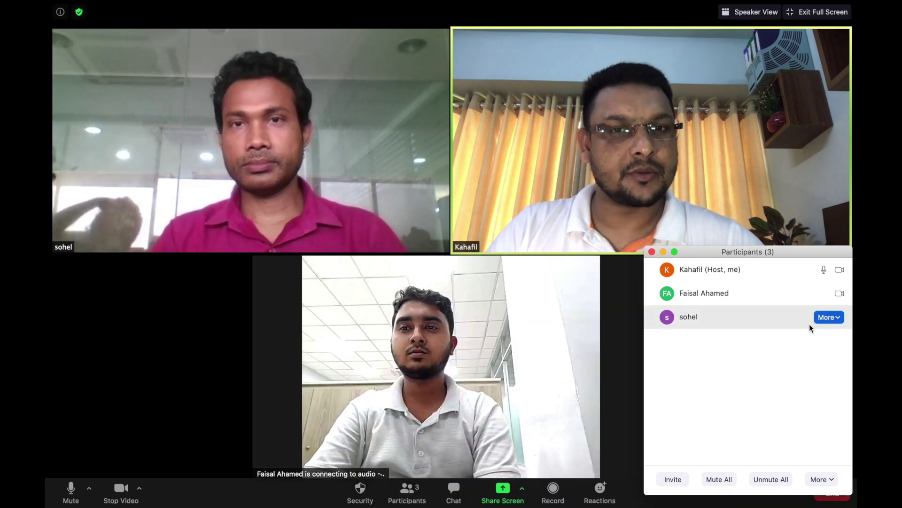
Spotlight the first guest's video for the meeting.
left_click(839, 294)
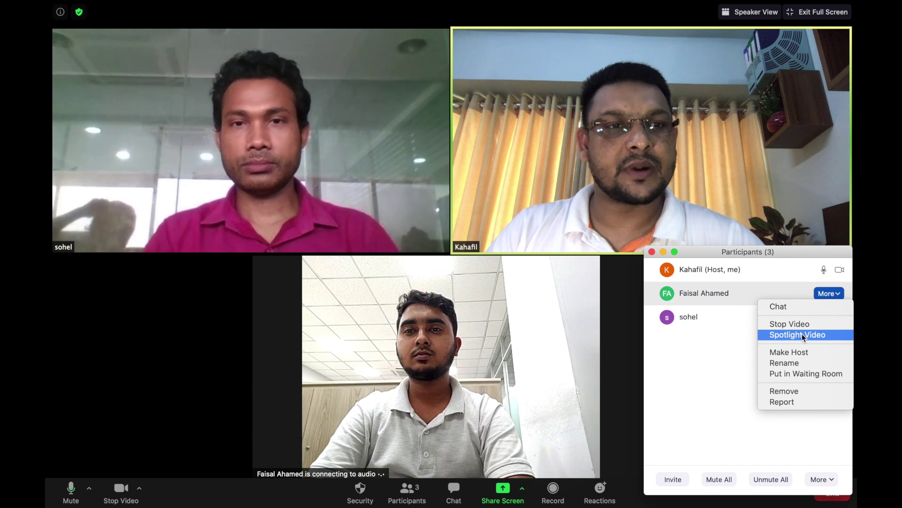
left_click(726, 331)
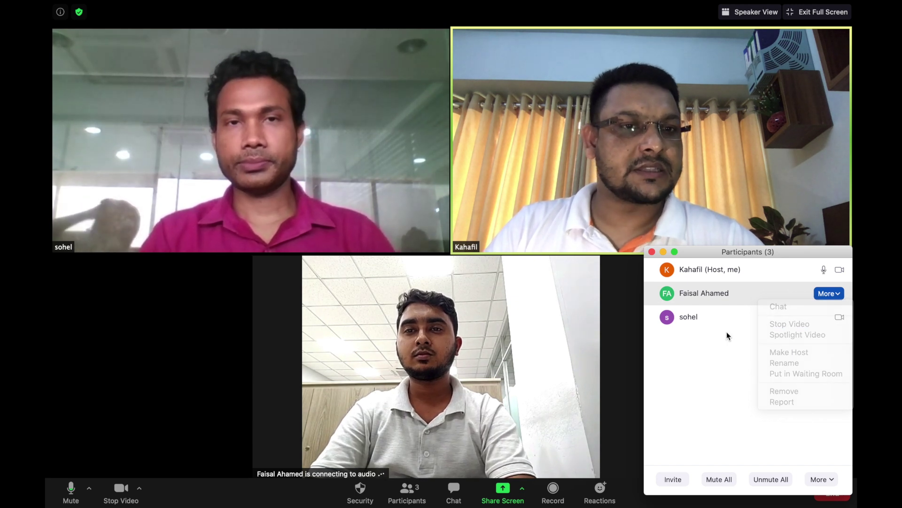
left_click(829, 297)
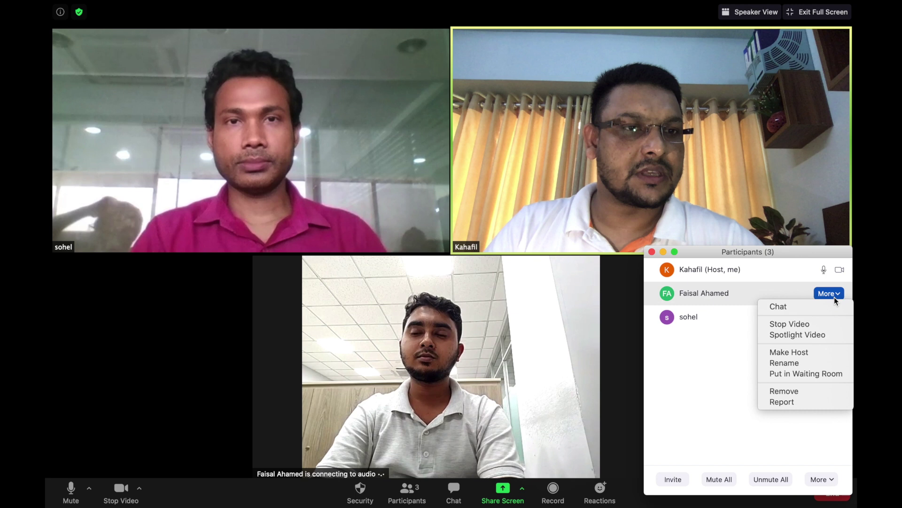
left_click(811, 337)
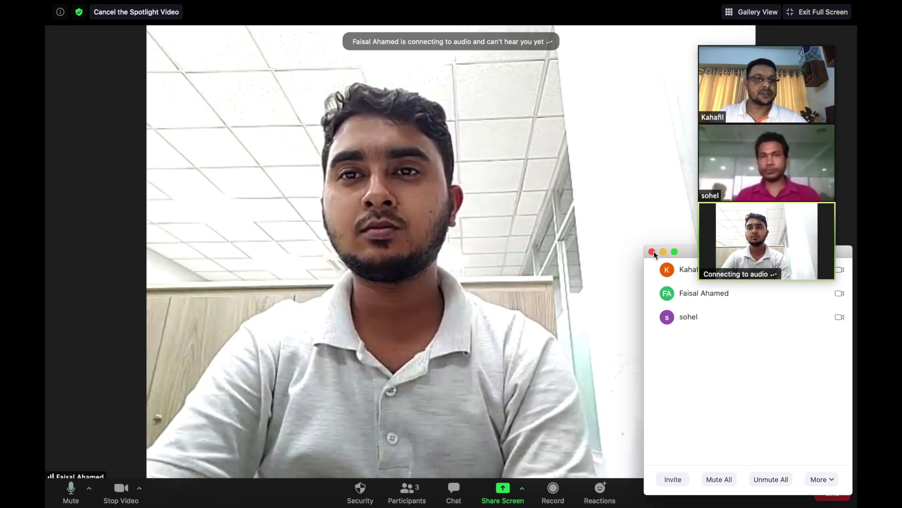
mouse_move(762, 159)
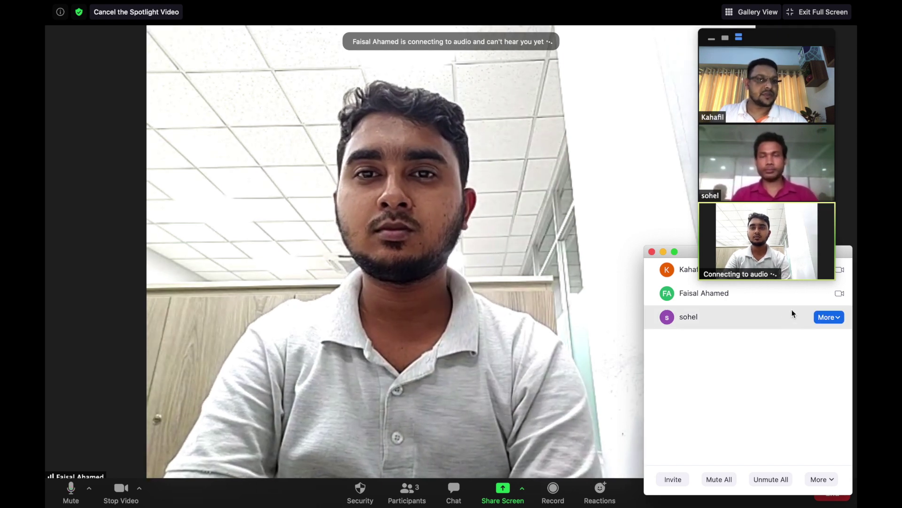
Rename the first guest by removing the surname, and review the other host actions for that guest.
left_click(829, 293)
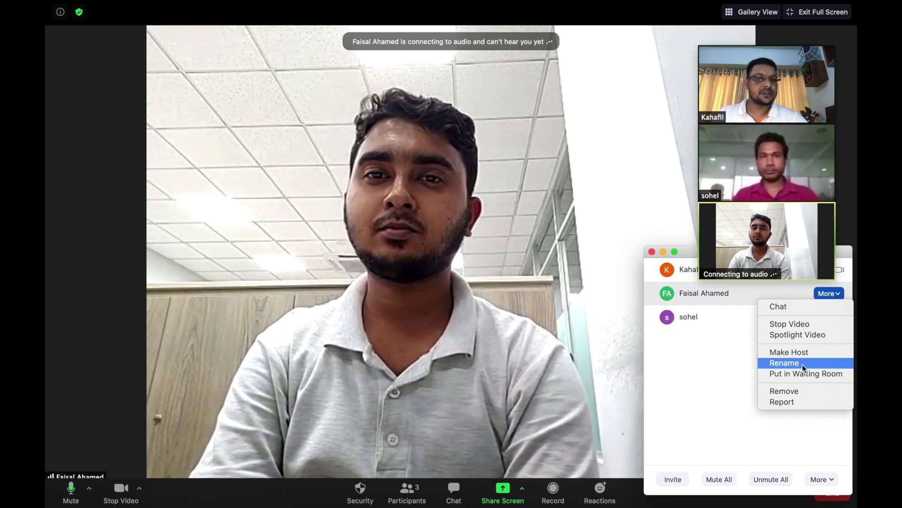
left_click(802, 365)
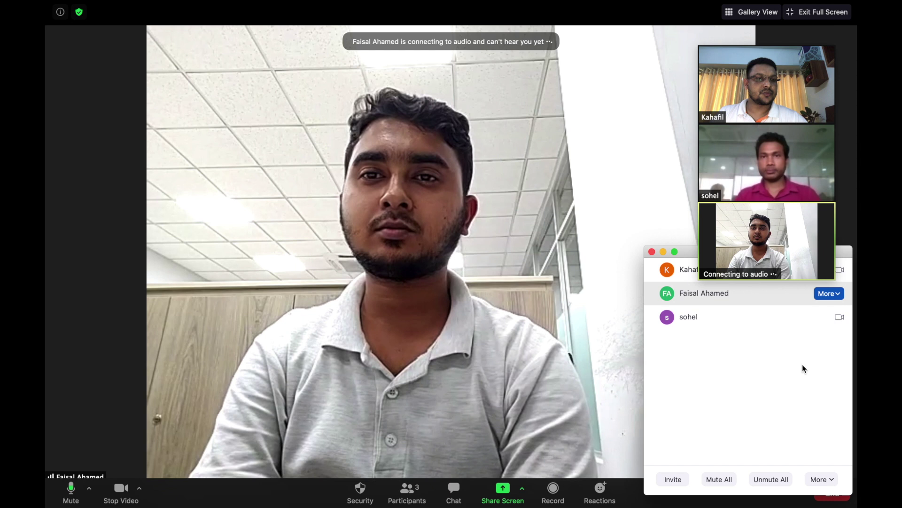
key("BackSpace")
key("BackSpace")
key("BackSpace")
key("BackSpace")
key("BackSpace")
key("BackSpace")
key("BackSpace")
key("BackSpace")
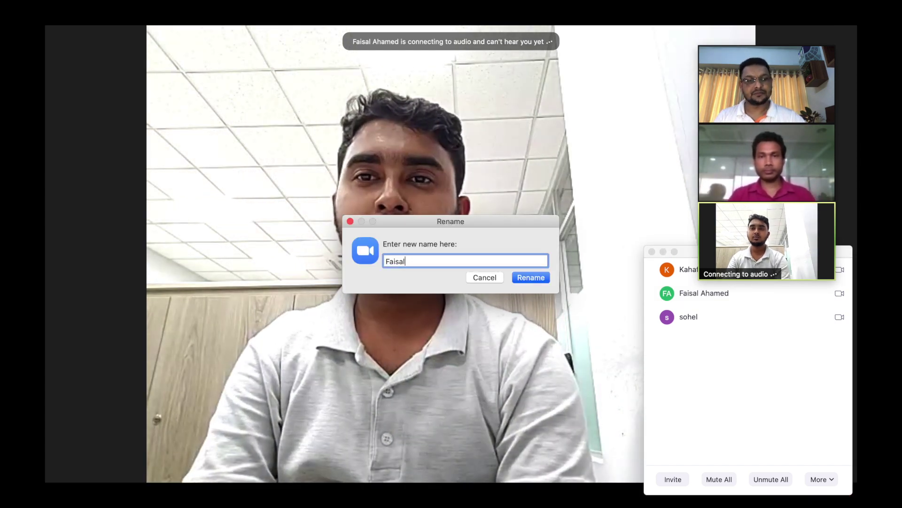
left_click(524, 279)
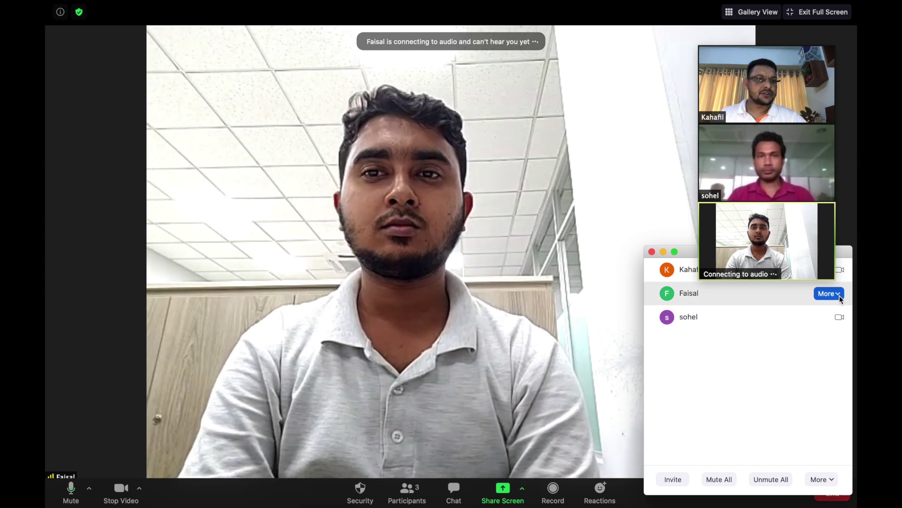
left_click(829, 294)
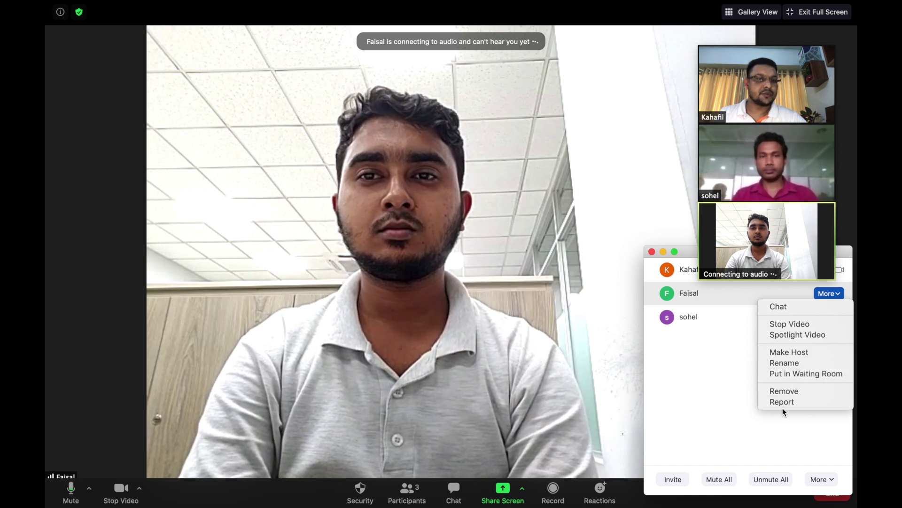
left_click(717, 412)
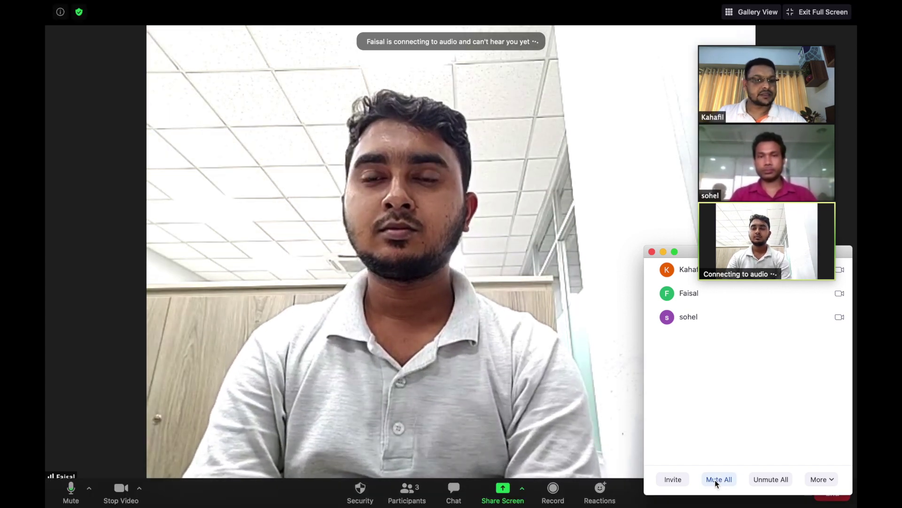
Mute all current and new participants while allowing them to unmute themselves, and unmute everyone again.
left_click(719, 478)
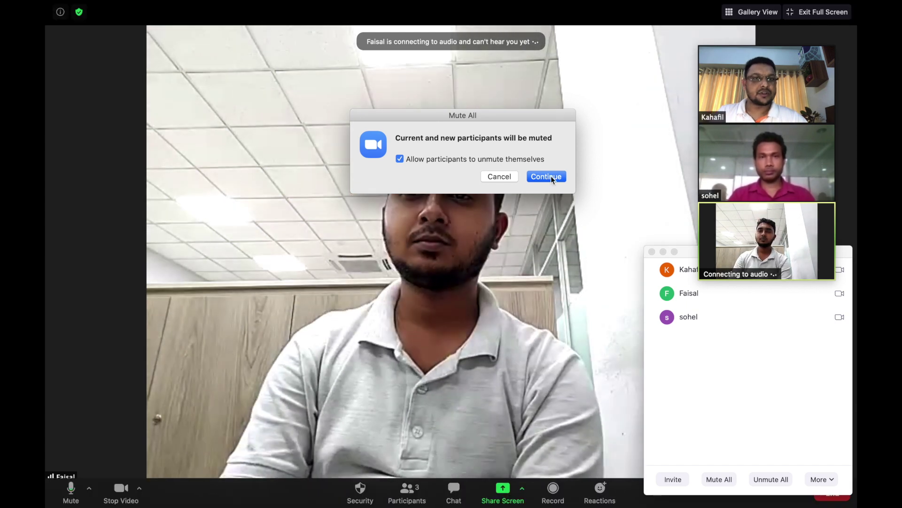
left_click(551, 177)
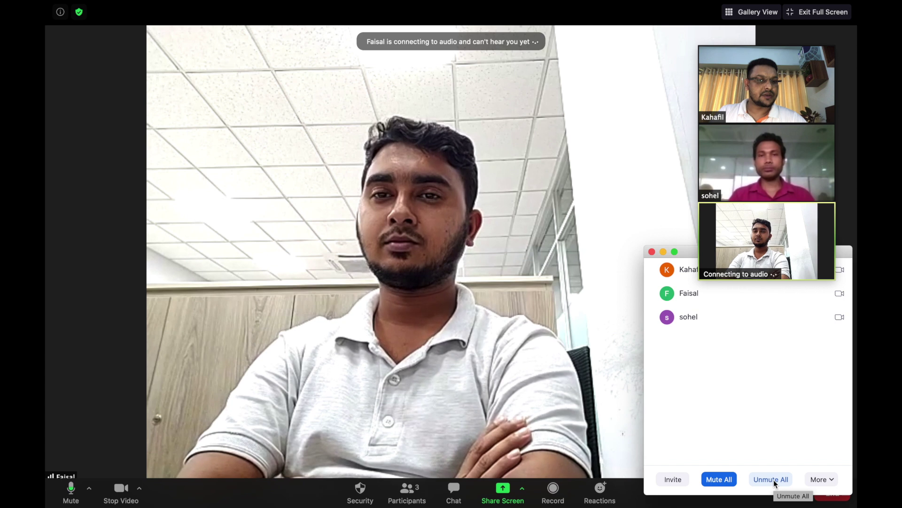
left_click(773, 479)
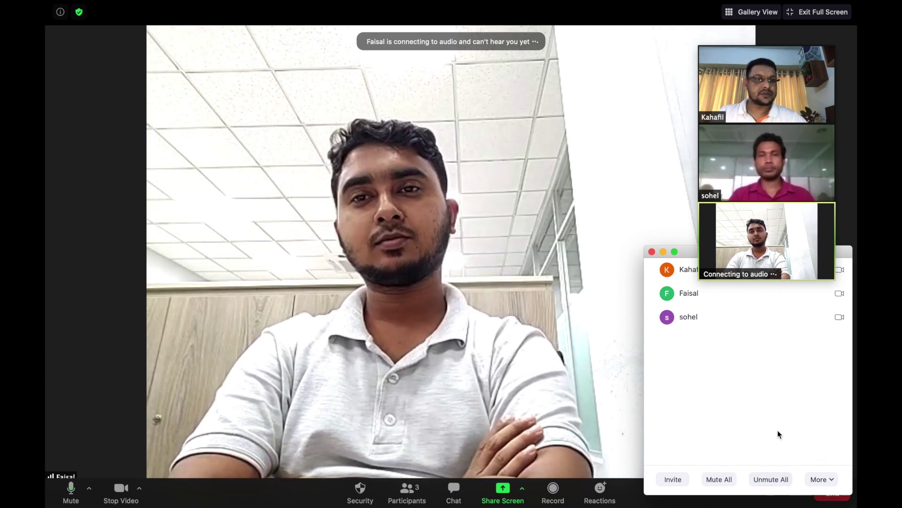
left_click(824, 479)
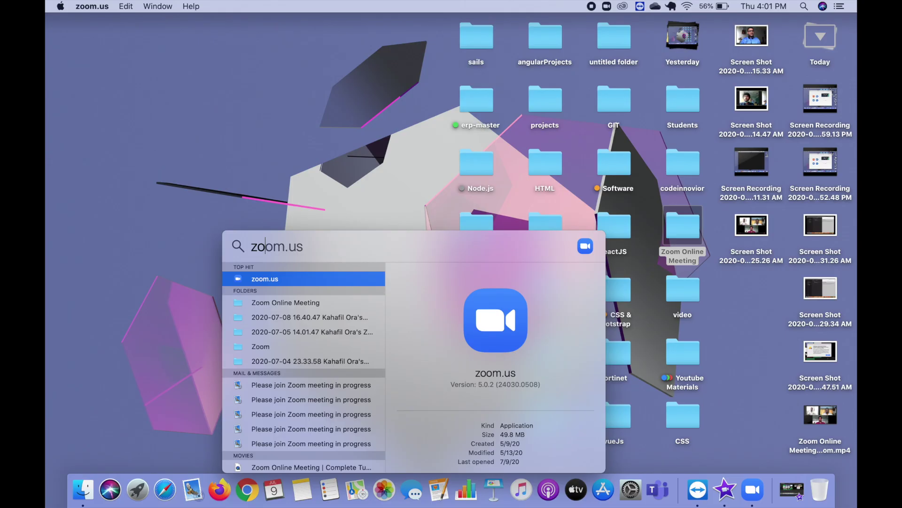
Launch Zoom from the desktop search and view the Join Meeting form, leaving it without joining.
key("Return")
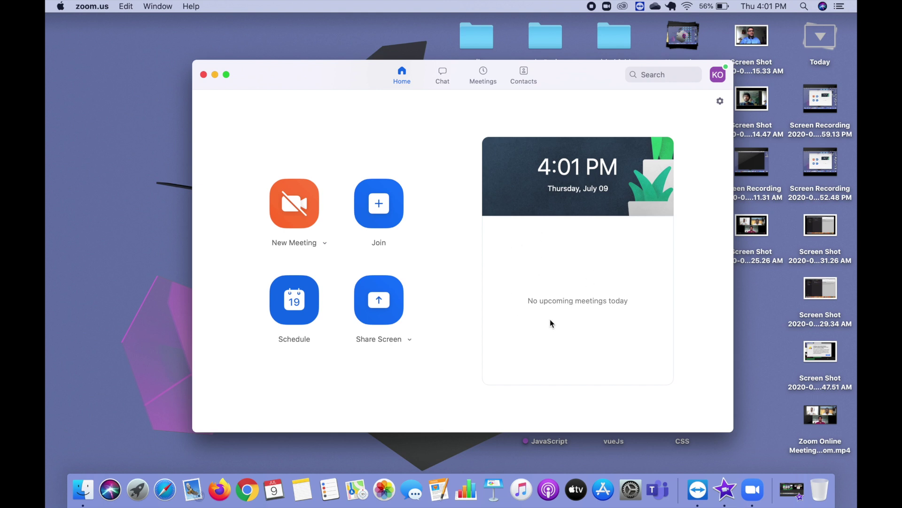
left_click(380, 207)
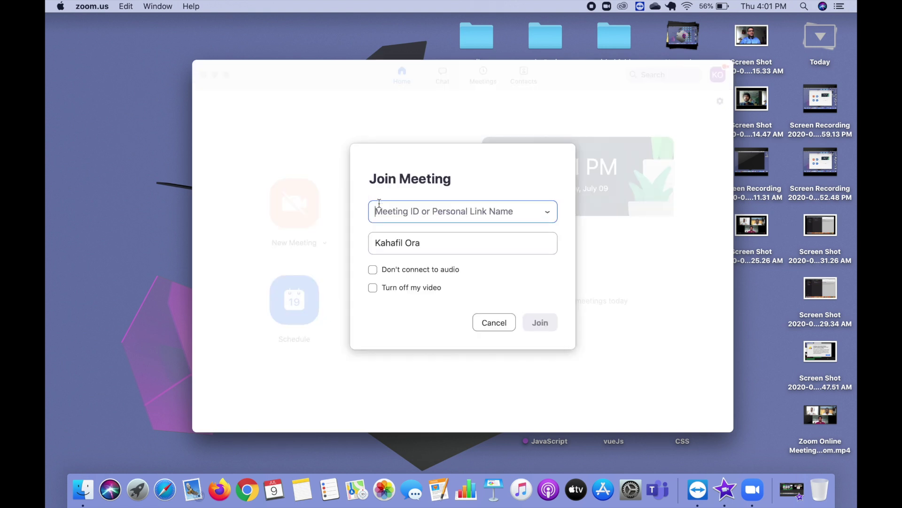
left_click(494, 322)
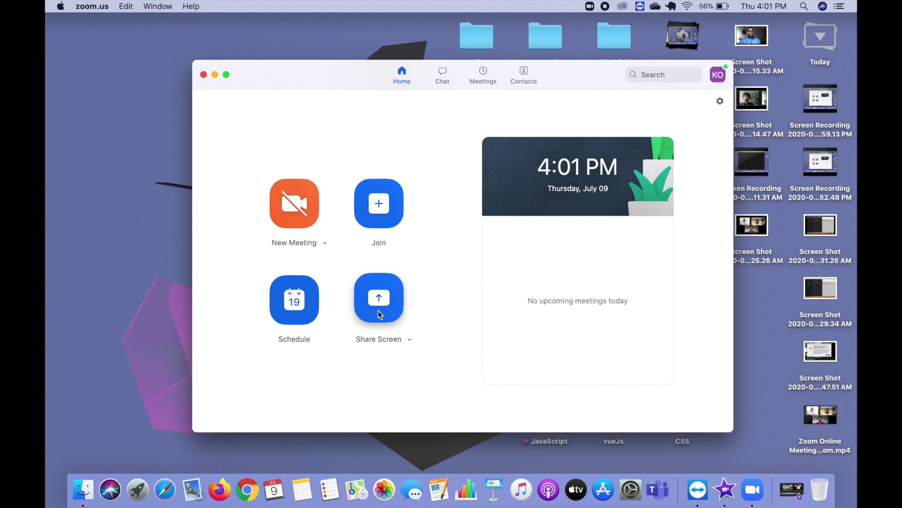
Examine the Schedule Meeting form, including its password field, and leave it without scheduling a meeting.
left_click(294, 299)
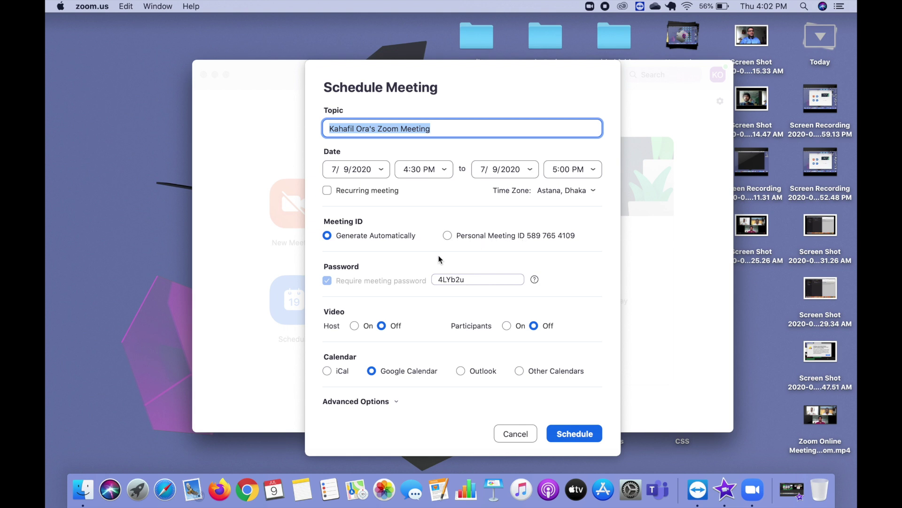
left_click(477, 280)
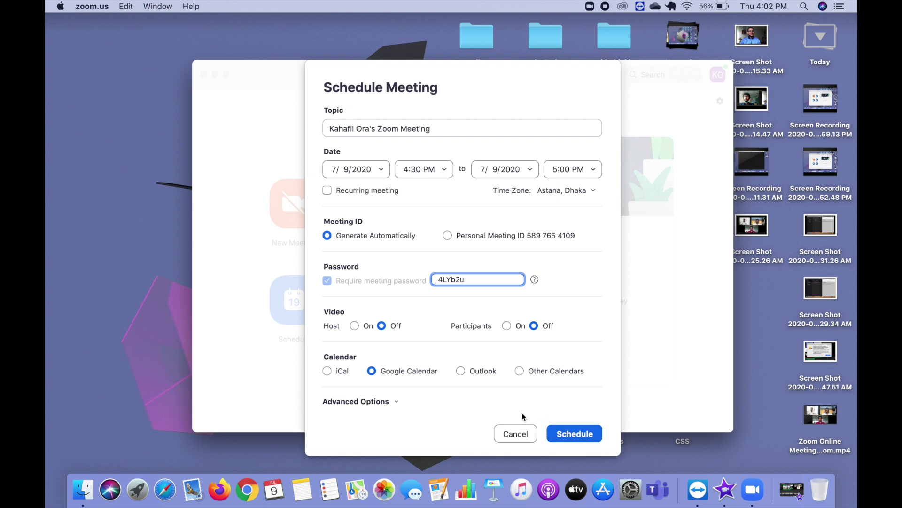
left_click(511, 434)
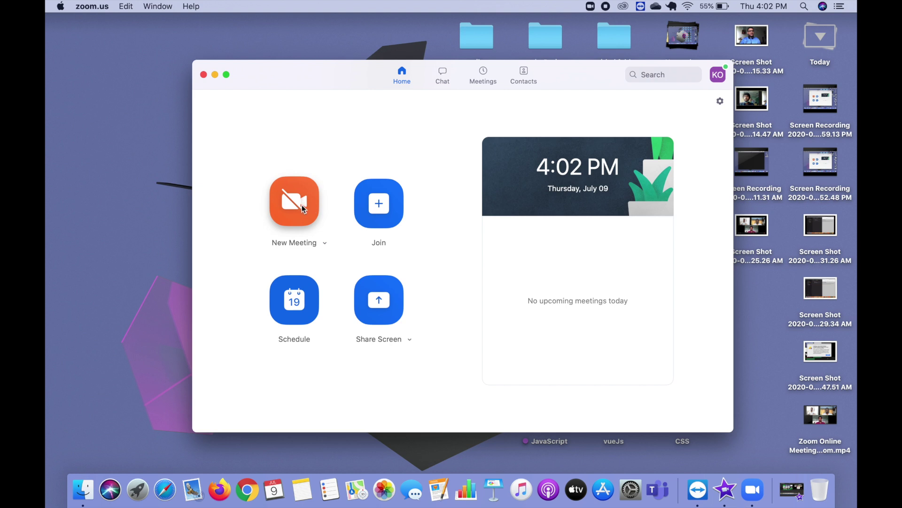
Review the new meeting options, switching Start with video on and off again and viewing the Personal Meeting ID actions.
left_click(323, 244)
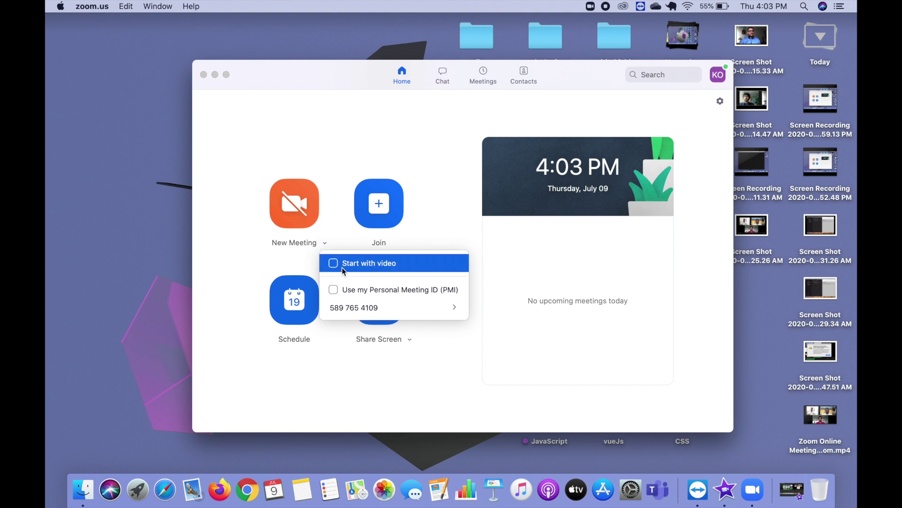
left_click(333, 264)
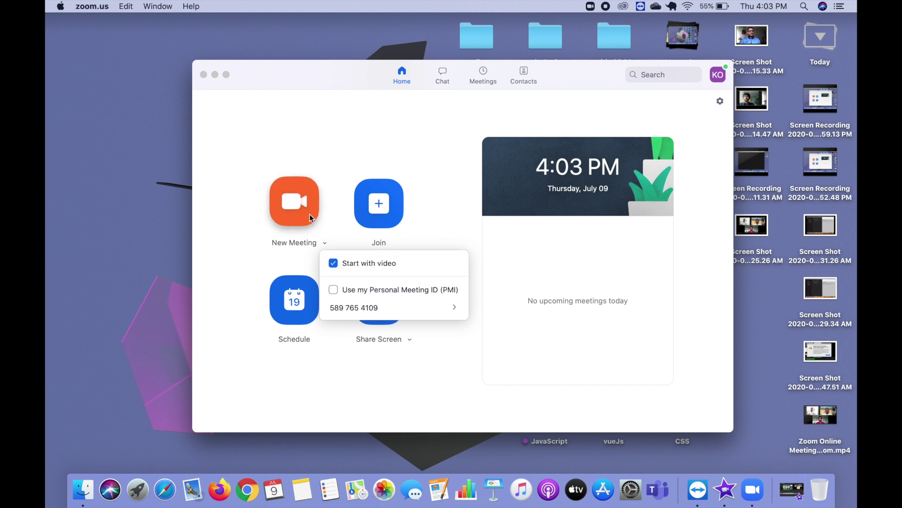
left_click(335, 264)
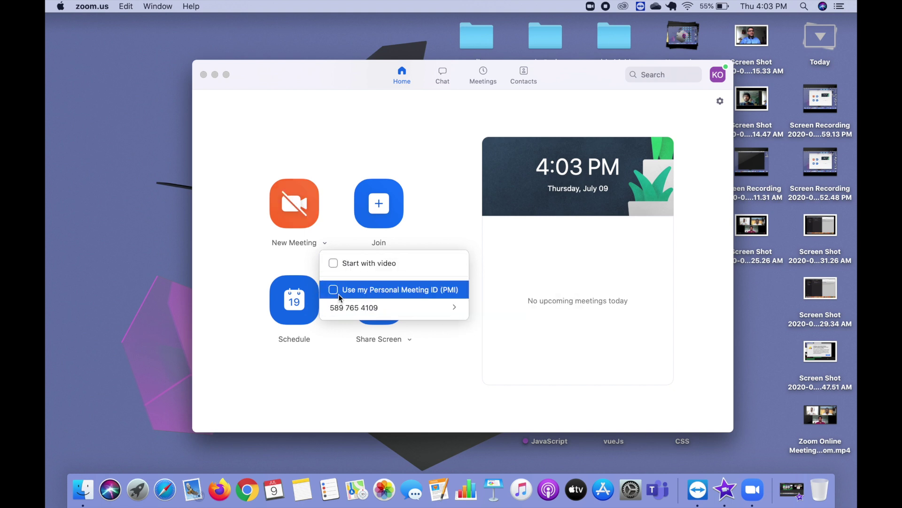
mouse_move(348, 309)
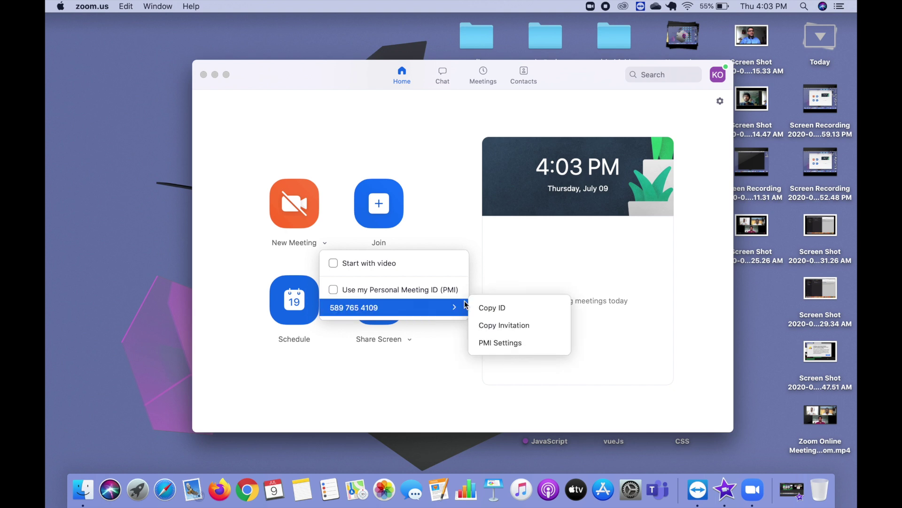
left_click(511, 327)
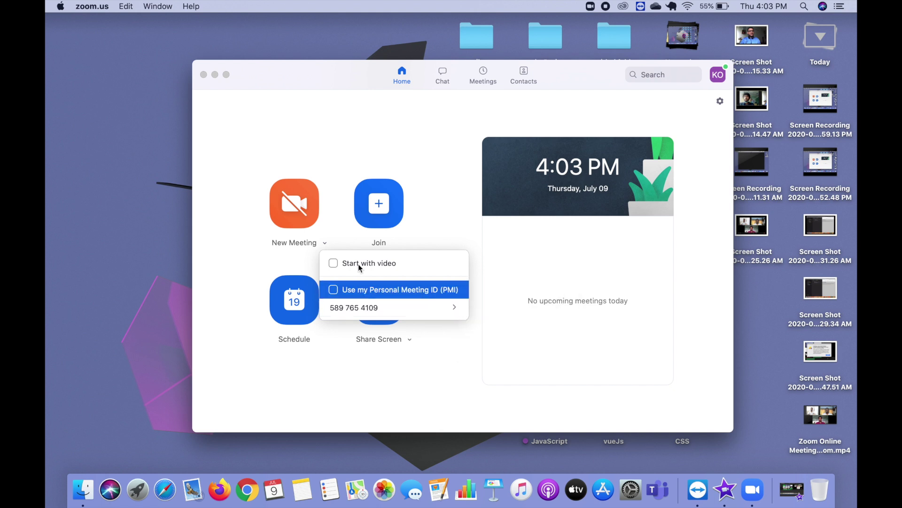
Start a new meeting without video, join with computer audio and show the meeting in full screen.
left_click(286, 201)
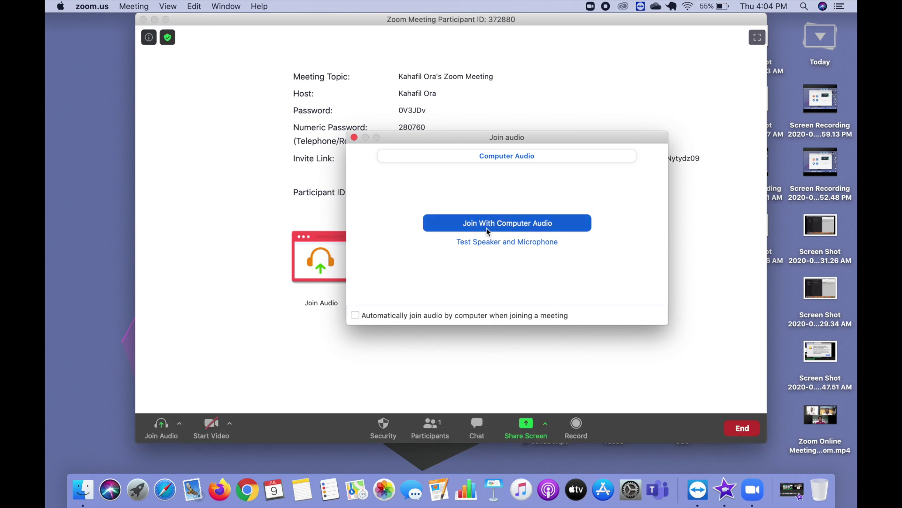
left_click(512, 228)
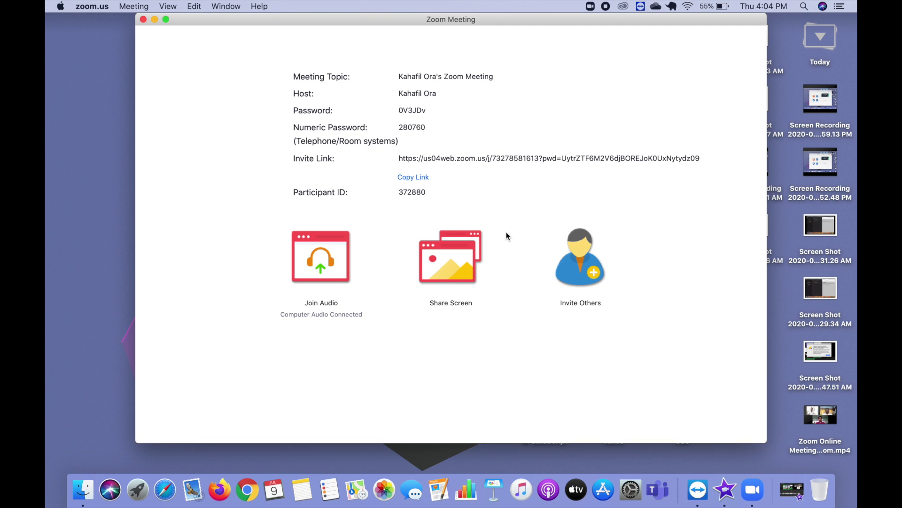
left_click(757, 37)
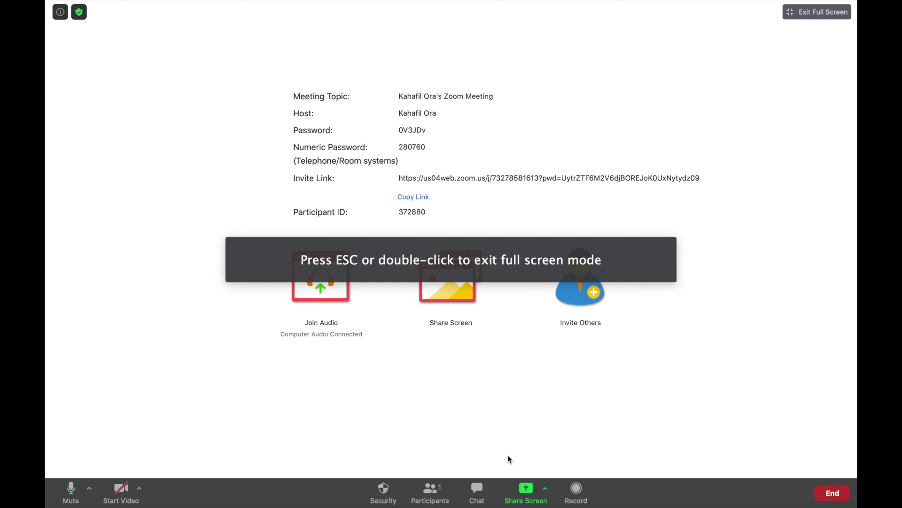
Review the basic screen share sources and the options for how many participants can share at a time.
left_click(526, 492)
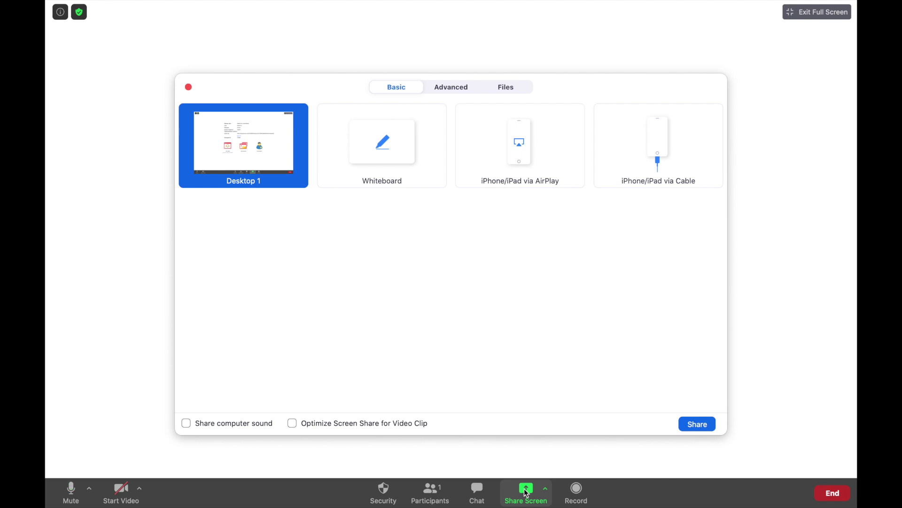
left_click(188, 87)
left_click(545, 489)
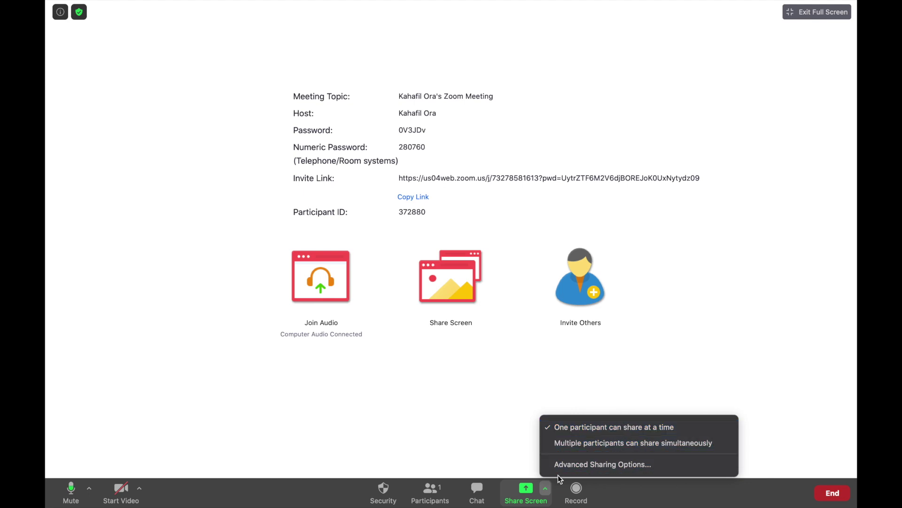
left_click(528, 495)
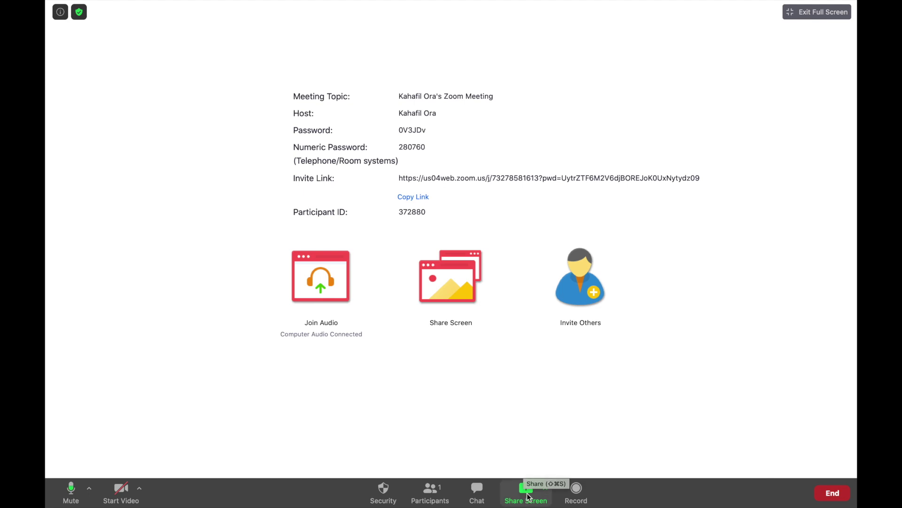
Share Desktop 1 with the meeting, and pause and resume the screen share.
left_click(528, 495)
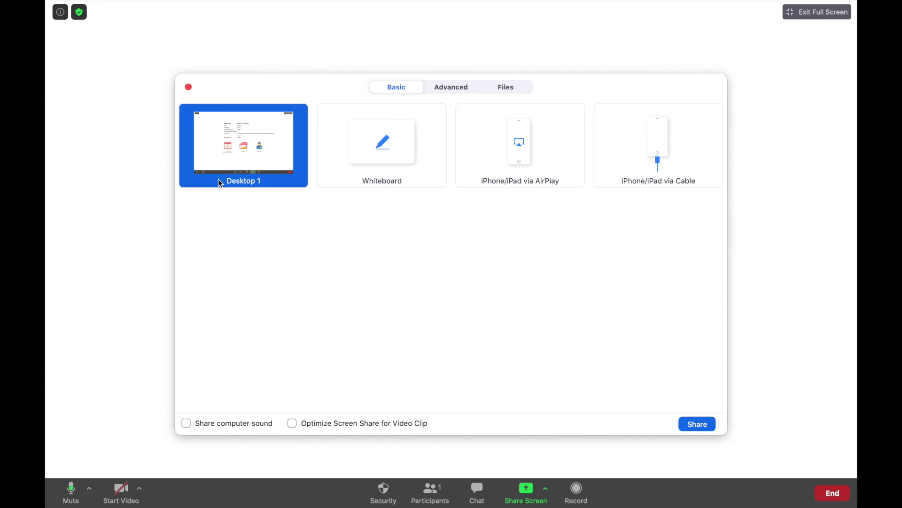
double_click(247, 150)
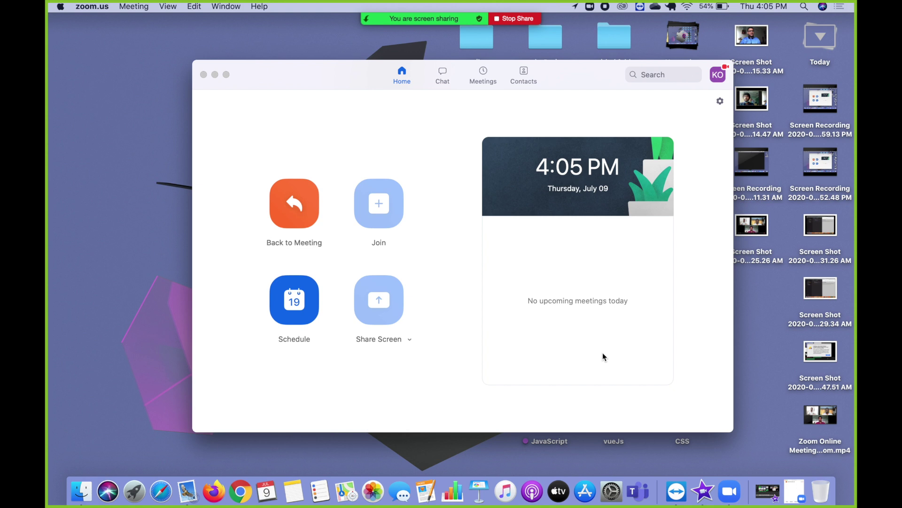
mouse_move(517, 21)
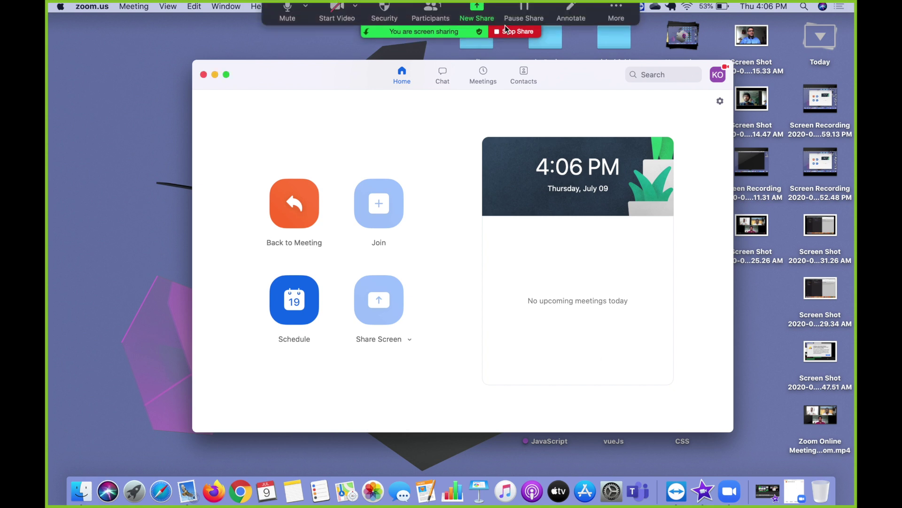
left_click(526, 26)
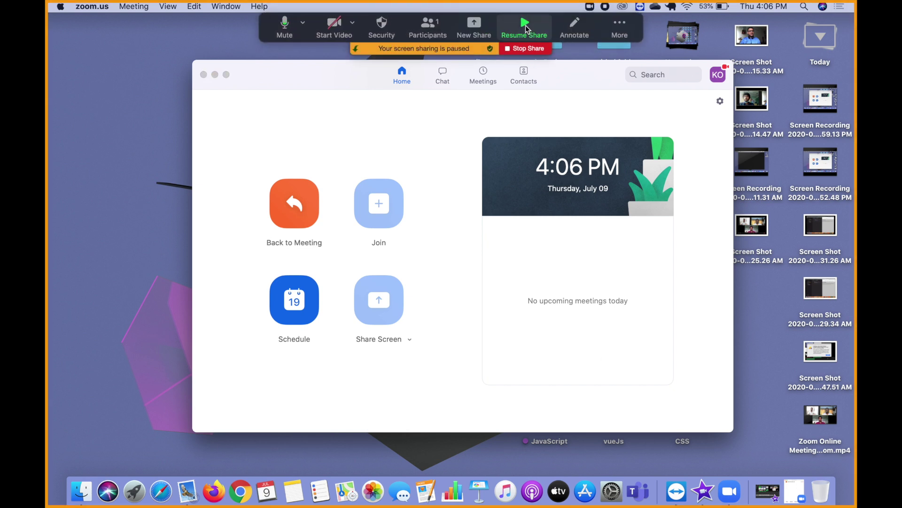
left_click(524, 25)
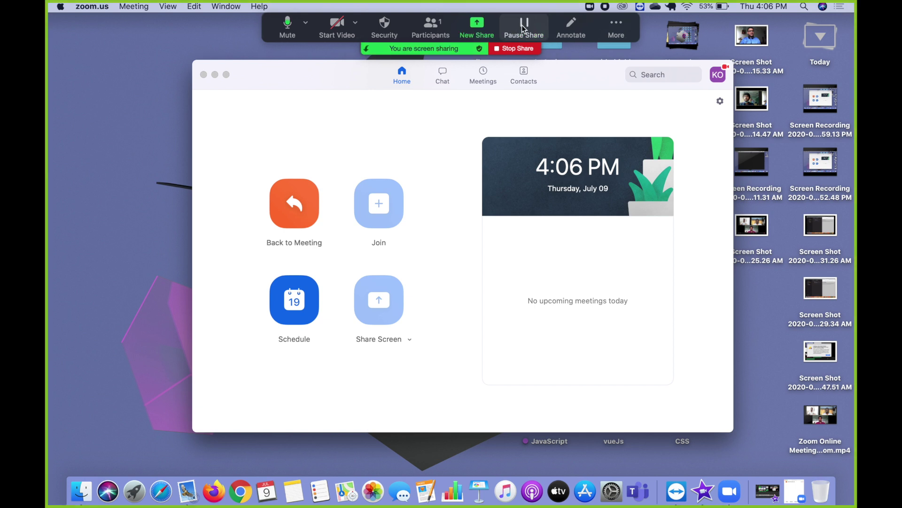
Start a new share of the Whiteboard and draw a thick freehand highlighter stroke shaped like an arrow across it.
left_click(474, 26)
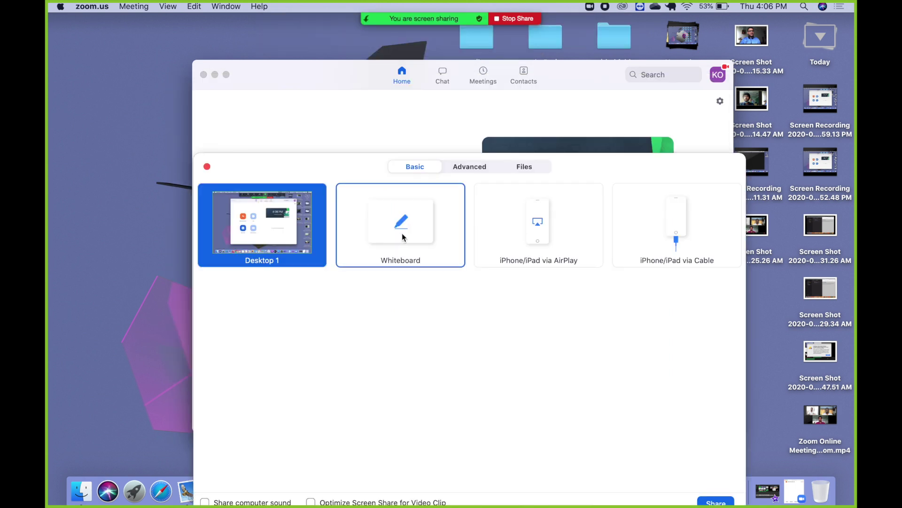
double_click(403, 218)
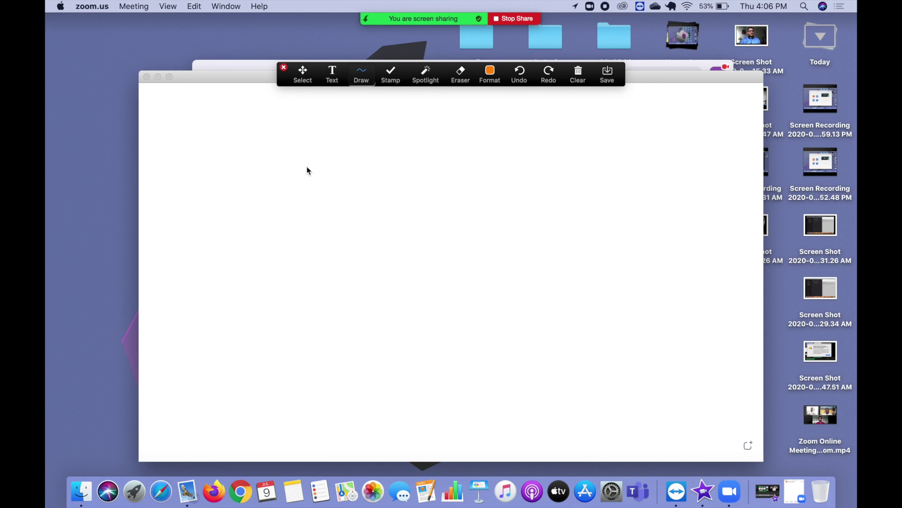
left_click(372, 74)
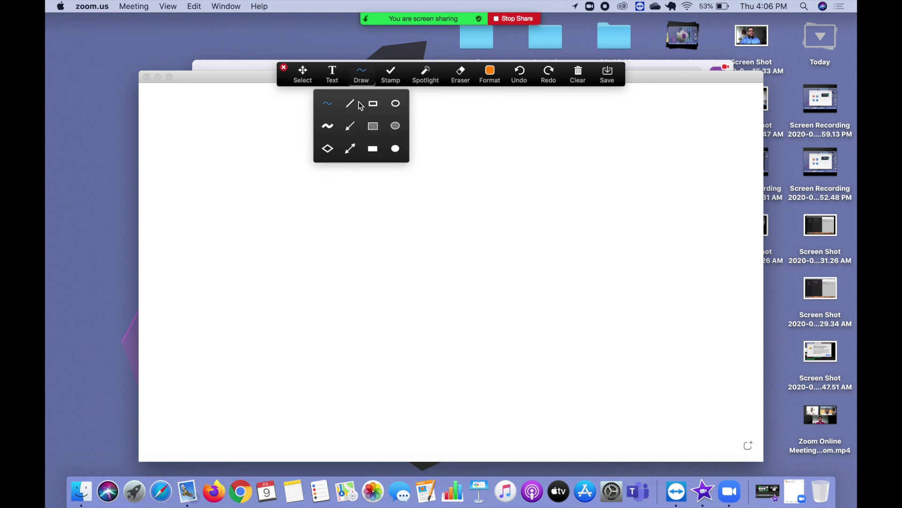
left_click(337, 131)
mouse_move(329, 203)
left_mouse_down()
mouse_move(541, 228)
mouse_move(536, 272)
left_mouse_up()
Erase the freehand stroke and stamp three hearts on the upper part of the whiteboard.
left_click(469, 82)
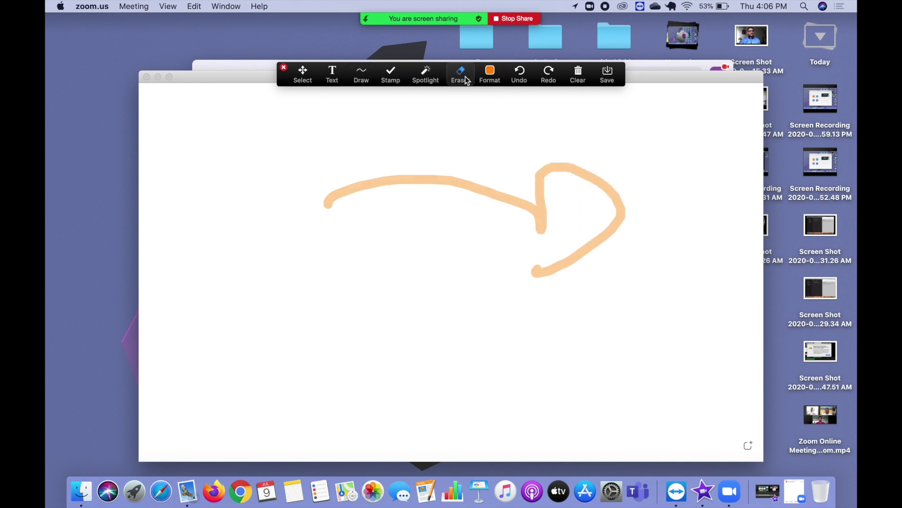
left_click(477, 181)
left_click(393, 85)
left_click(389, 125)
left_click(369, 160)
left_click(444, 170)
left_click(437, 236)
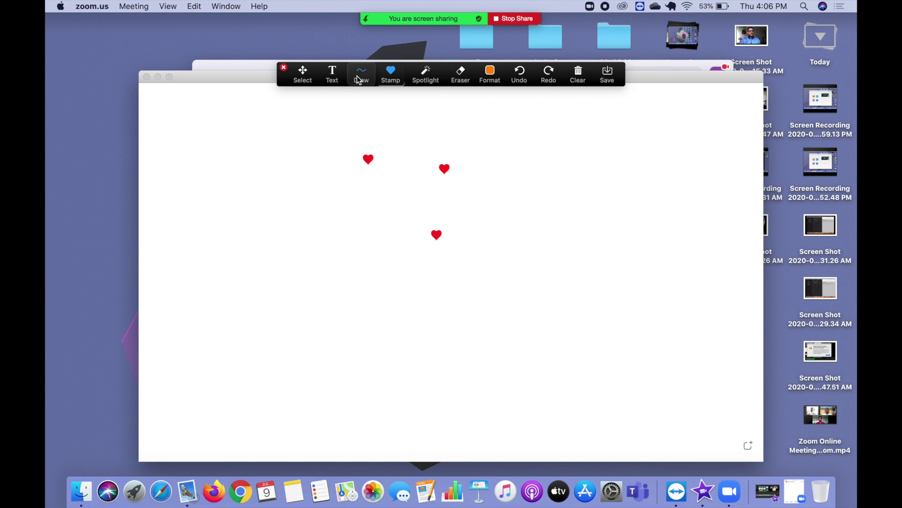
Draw an outlined rectangle around the heart stamps and place a text insertion point beside it on the whiteboard.
left_click(361, 73)
left_click(372, 102)
left_click_drag(286, 154, 428, 240)
left_click(335, 76)
left_click(560, 164)
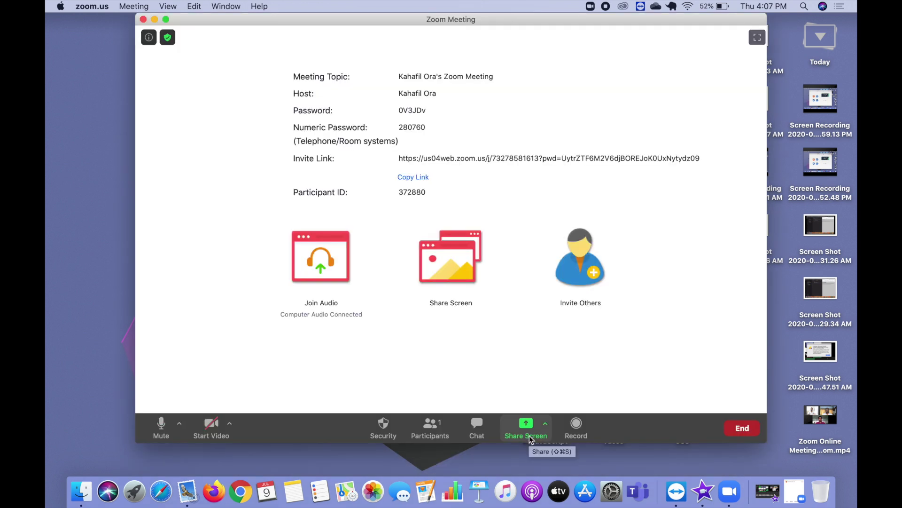
Share a Portion of Screen from the advanced options and reposition the shared frame over the desktop.
left_click(529, 435)
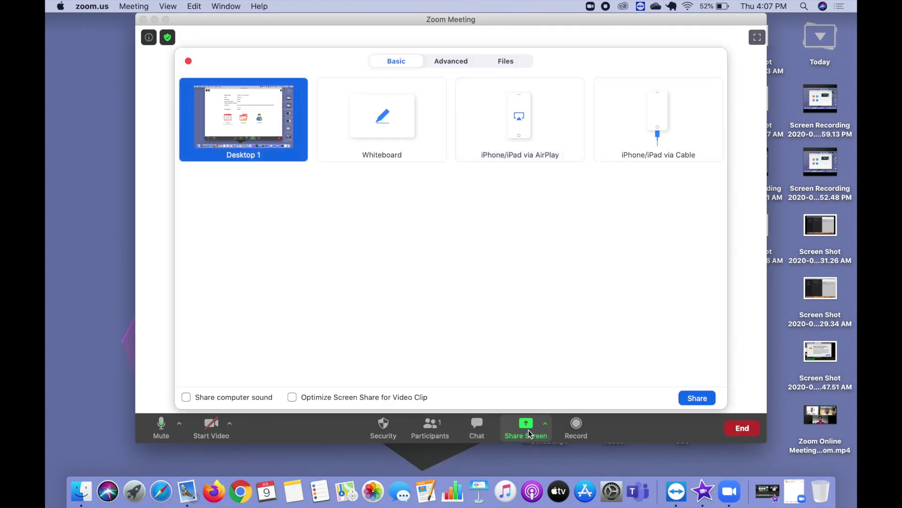
left_click(456, 64)
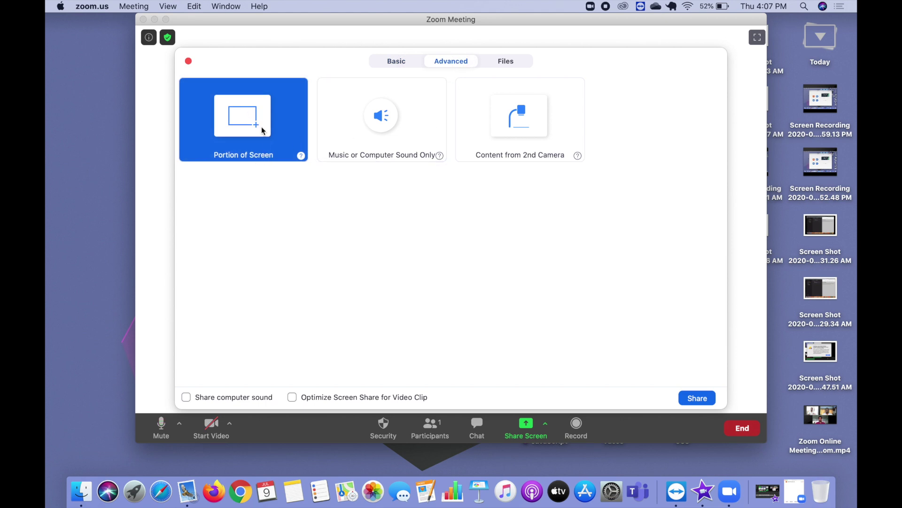
double_click(249, 119)
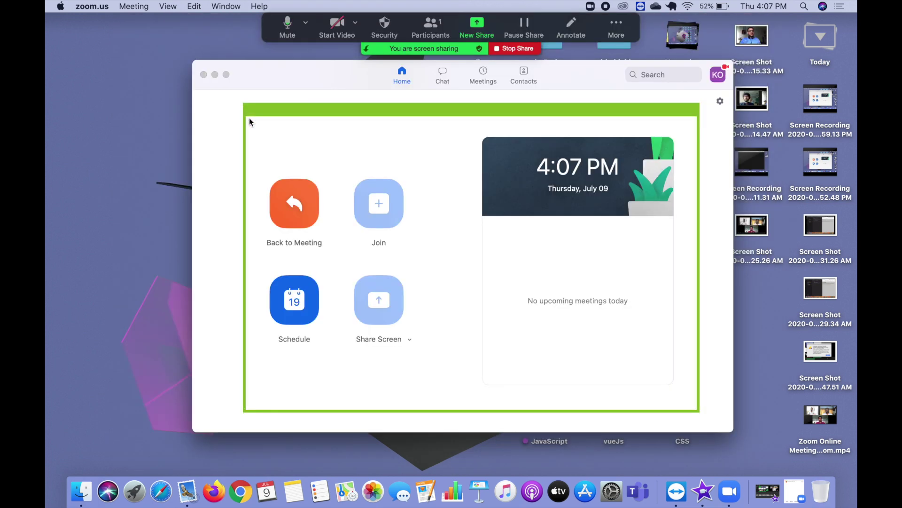
left_click_drag(334, 117, 532, 162)
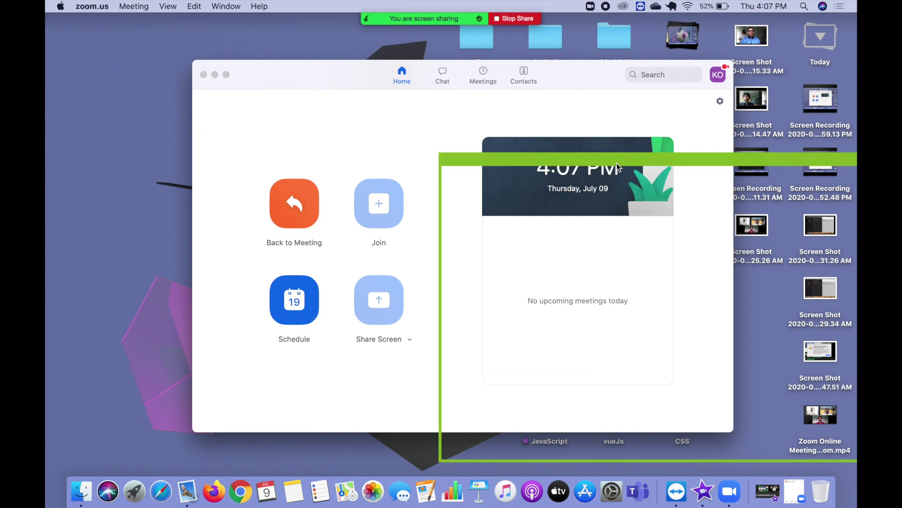
left_click_drag(616, 159, 450, 132)
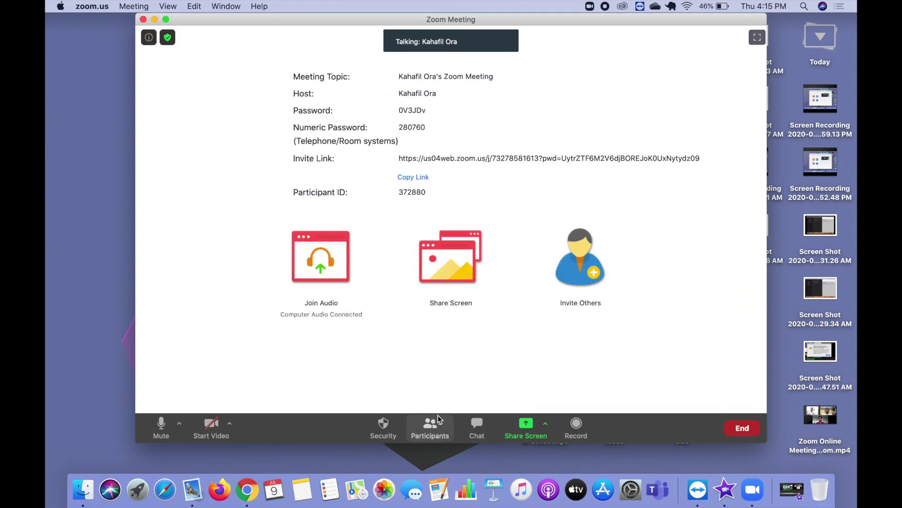
Open the participants list and hand the meeting host role over to the guest.
left_click(432, 428)
mouse_move(709, 68)
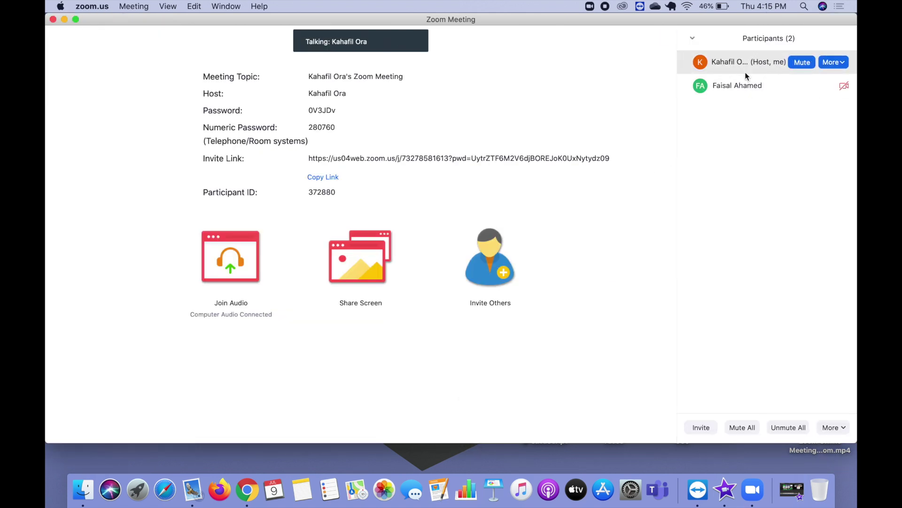
mouse_move(727, 97)
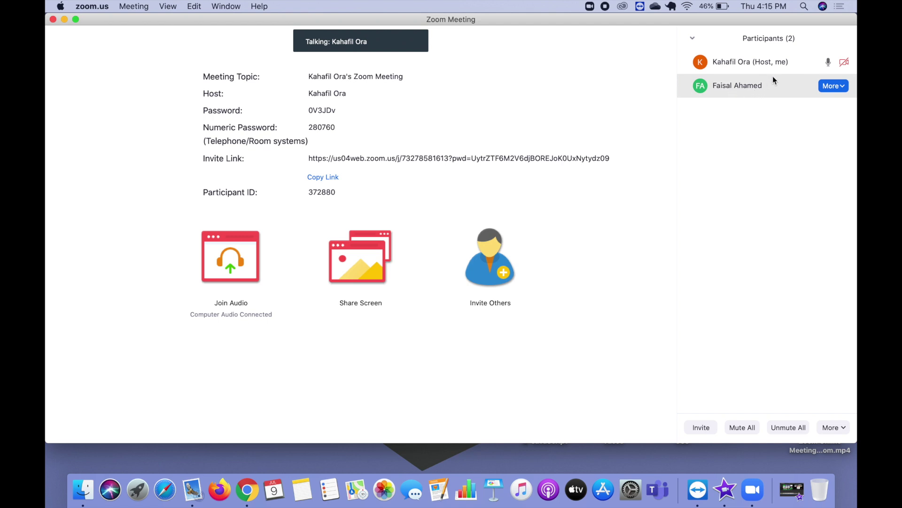
left_click(844, 87)
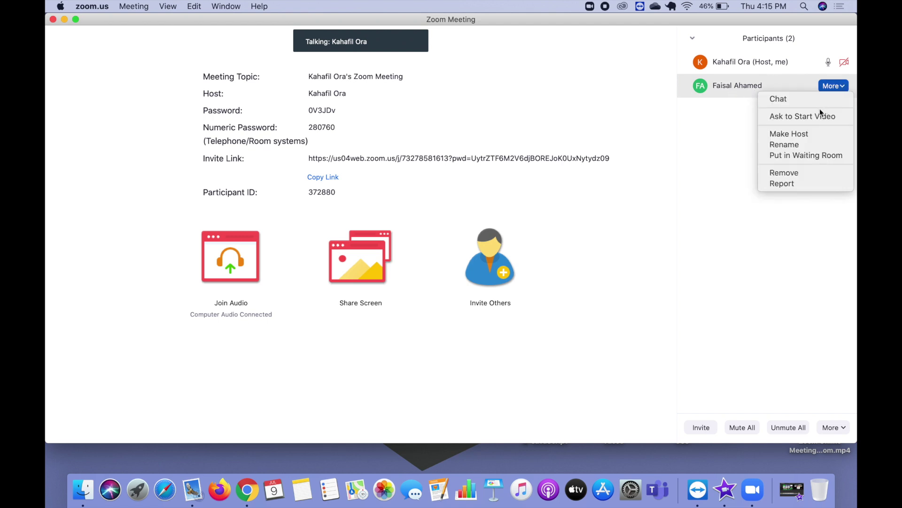
left_click(802, 133)
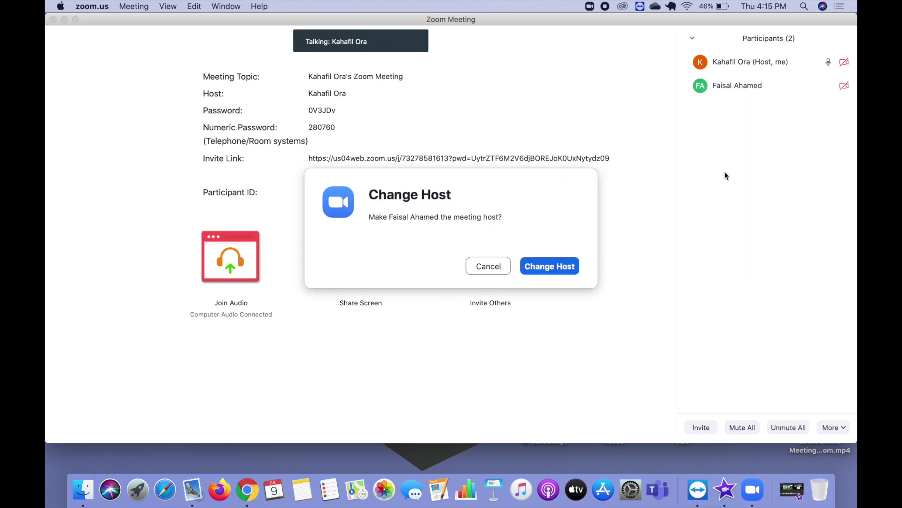
left_click(548, 266)
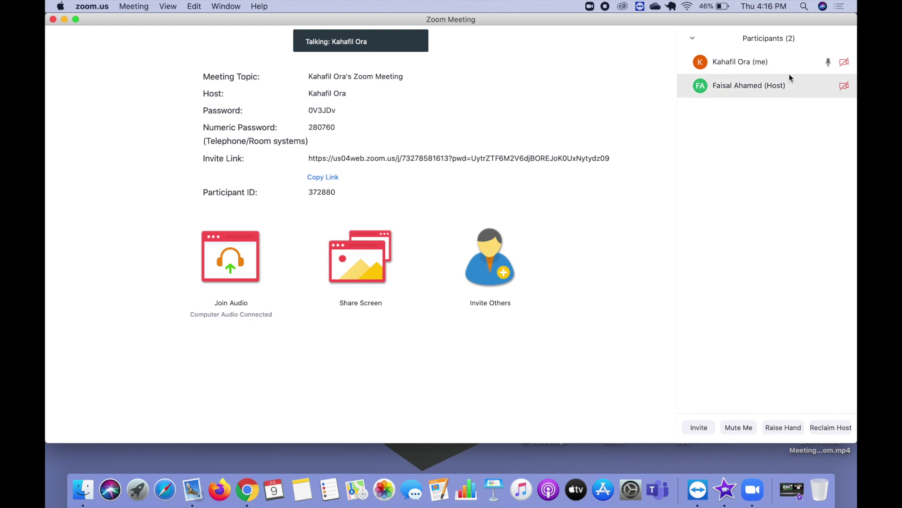
Raise and lower your own hand as a regular participant, and reclaim the host role.
left_click(784, 427)
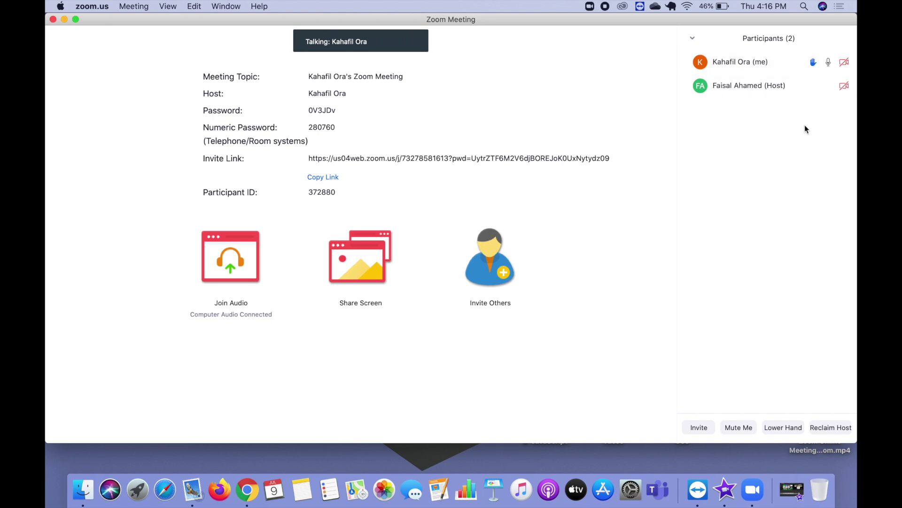
left_click(782, 426)
left_click(824, 427)
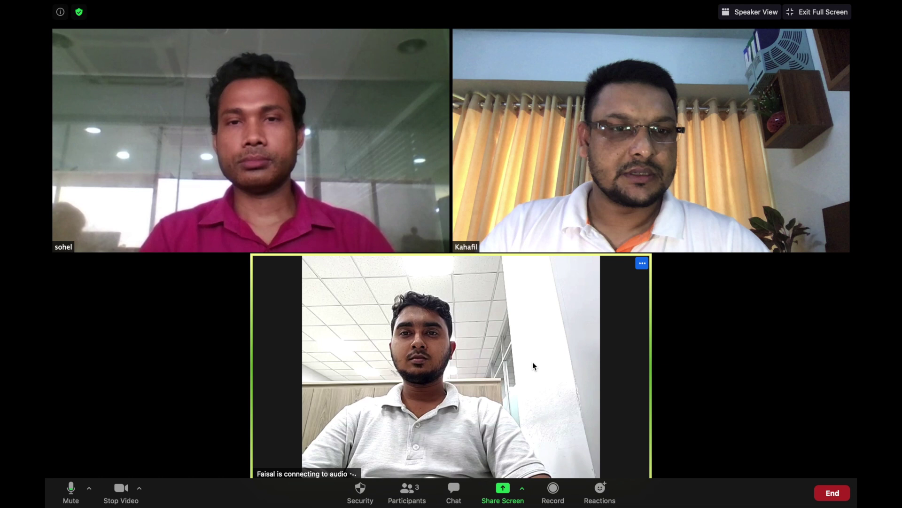
Record the three-person meeting, pausing and resuming the recording before stopping it.
left_click(554, 492)
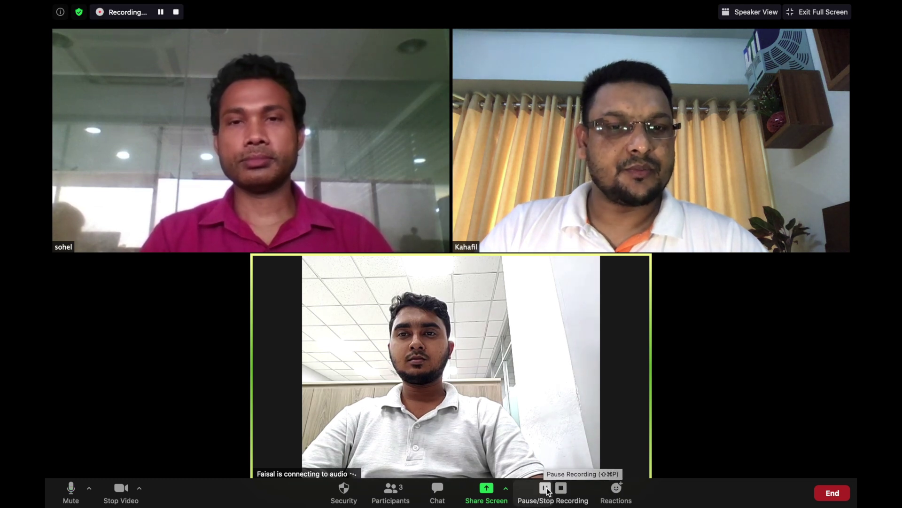
left_click(545, 491)
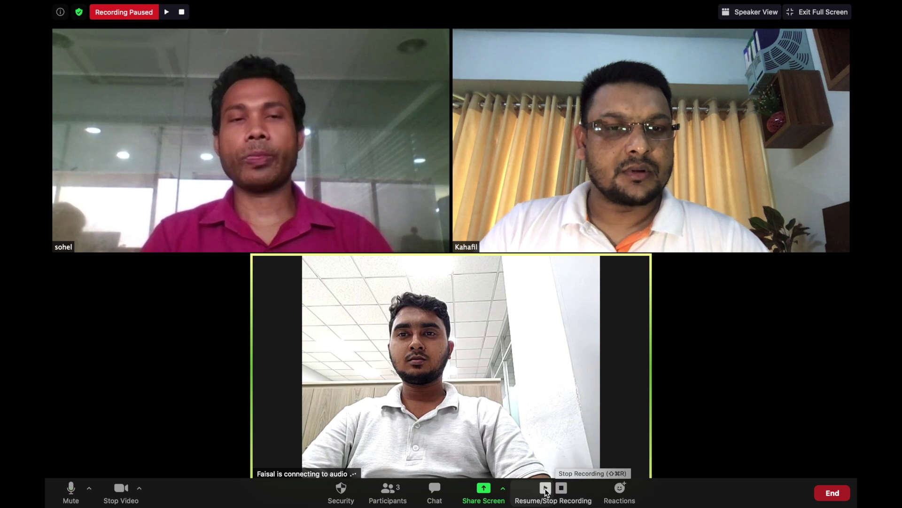
left_click(545, 489)
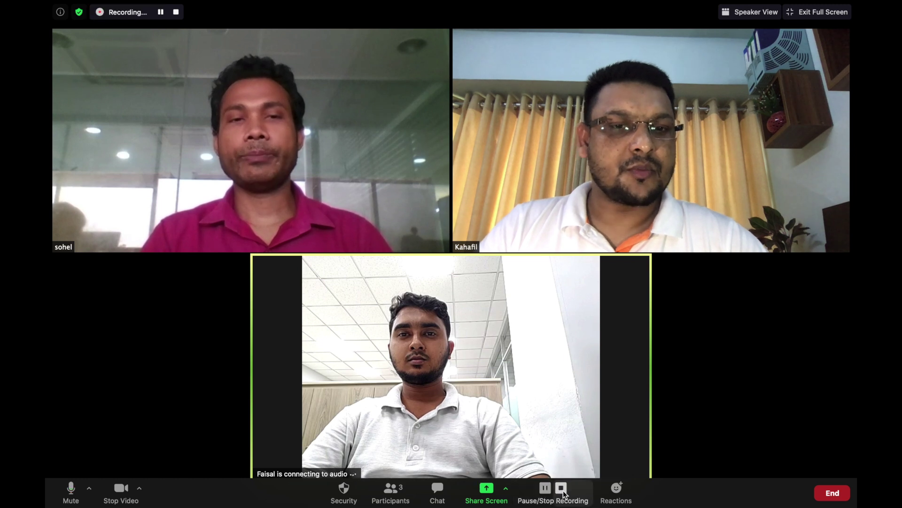
left_click(562, 488)
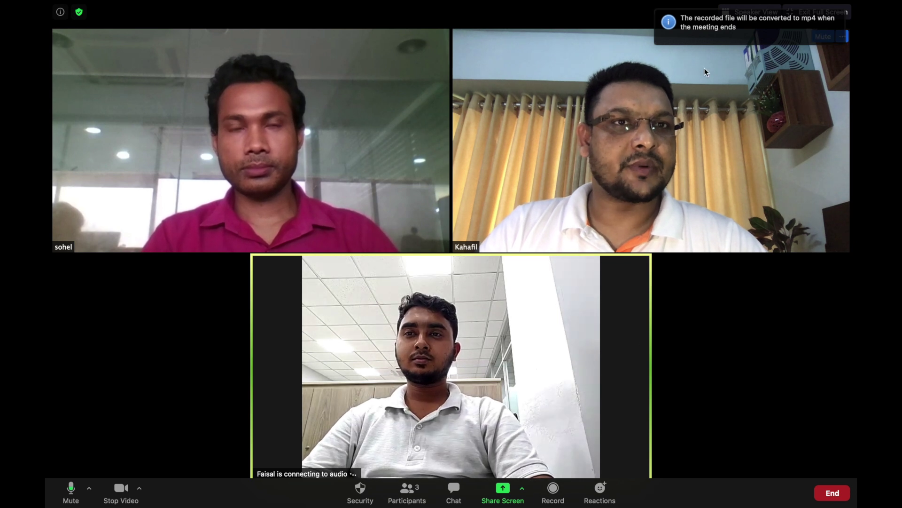
mouse_move(793, 23)
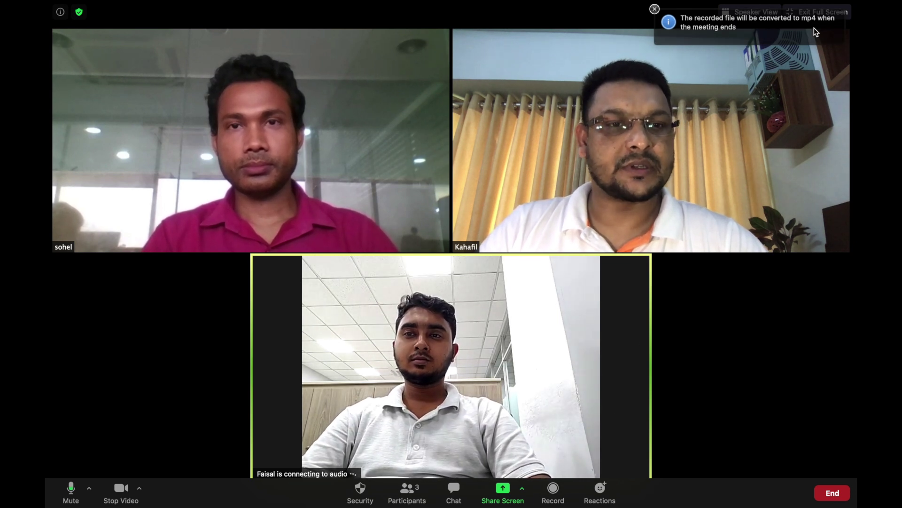
Send a thumbs-up reaction to the meeting.
left_click(598, 492)
left_click(611, 461)
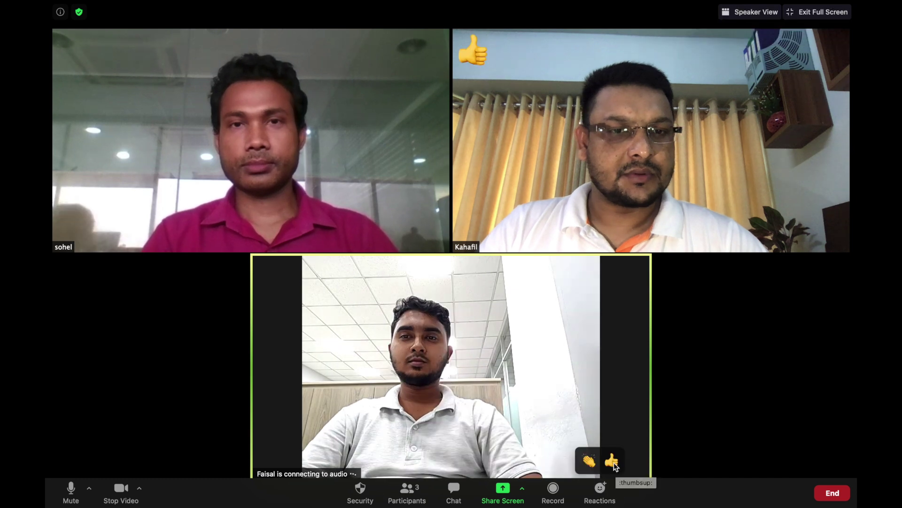